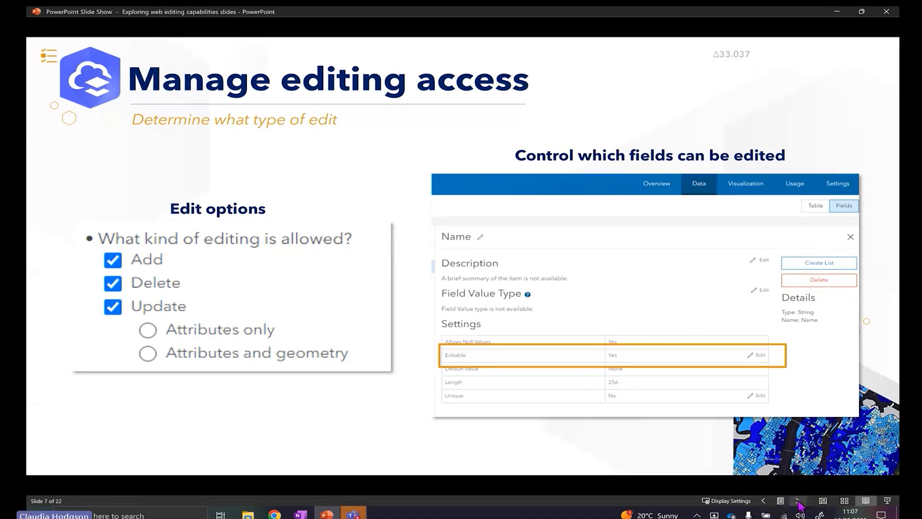
# Advance the slide show to slide 8, Feature layer editing, showing the WindTurbines table
pyautogui.click(799, 501)
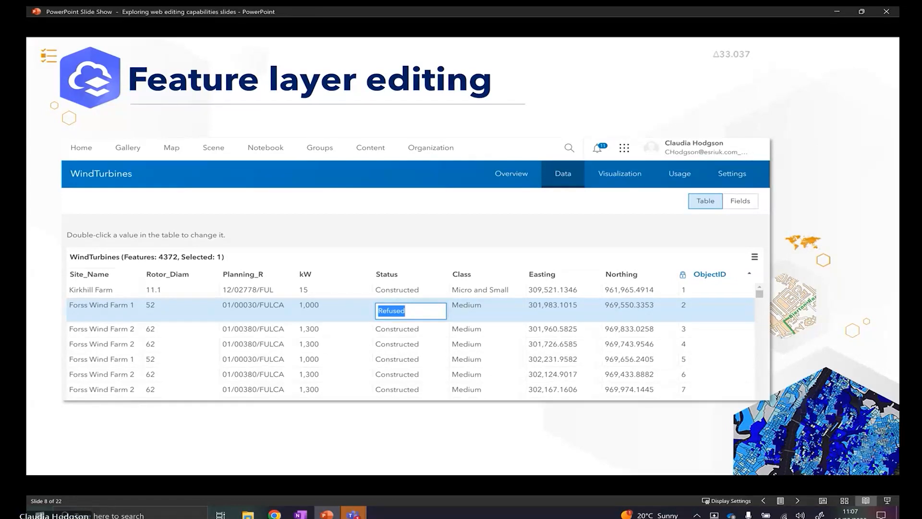
# Reveal the Add Field callout, then move on to slide 9, Feature layer views
pyautogui.click(759, 435)
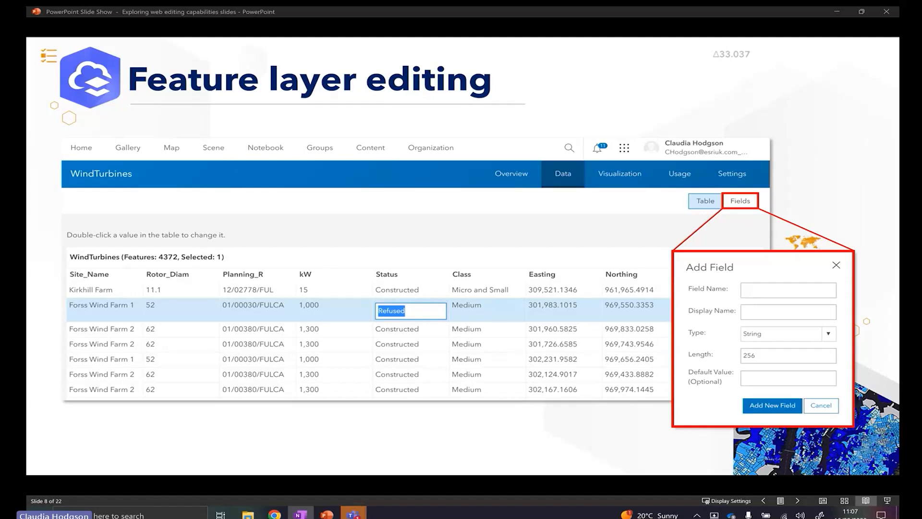
pyautogui.click(798, 502)
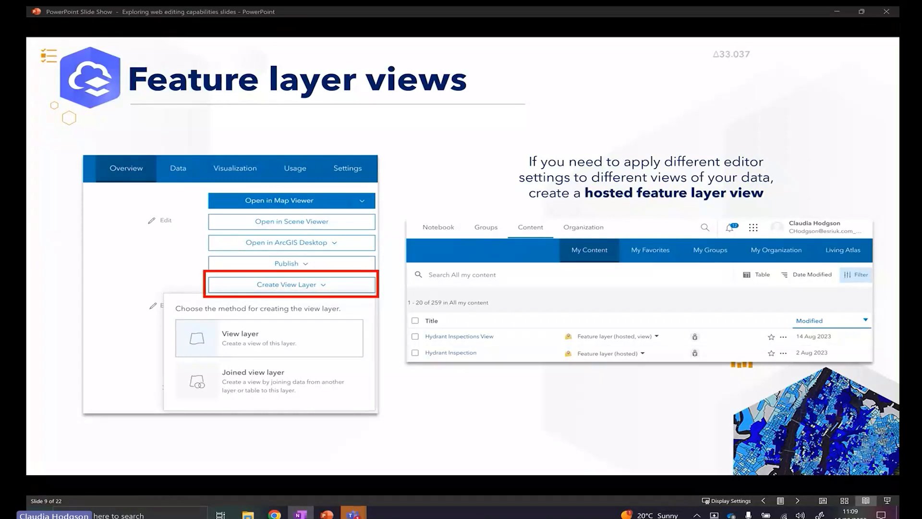
# Advance the slide show to slide 10, Map Viewer editing
pyautogui.click(798, 501)
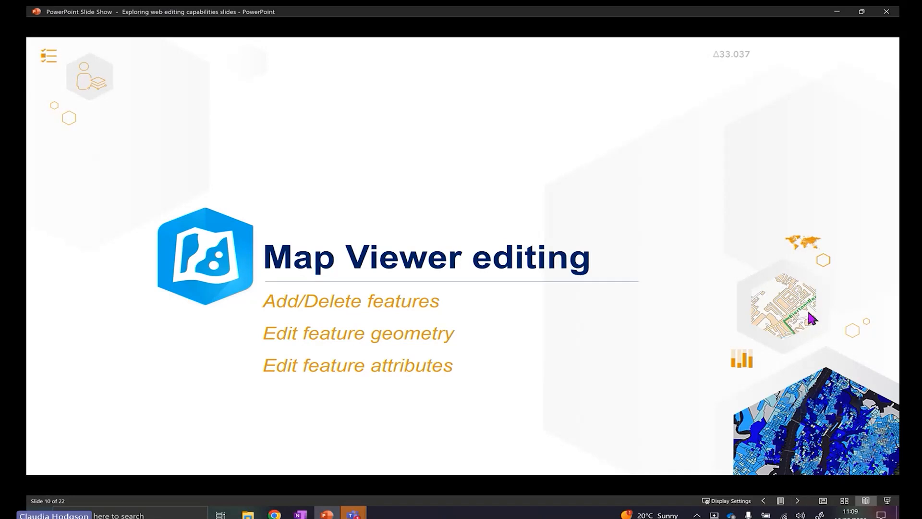
# Minimise the slide show and bring up the Editor listing NE POIs and NE Greenspaces on the map
pyautogui.click(837, 12)
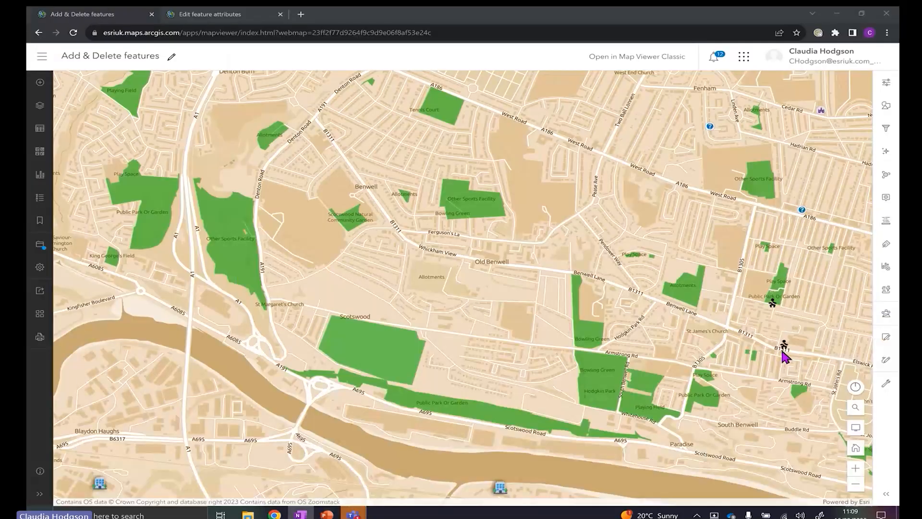
pyautogui.moveTo(758, 412); pyautogui.dragTo(746, 391)
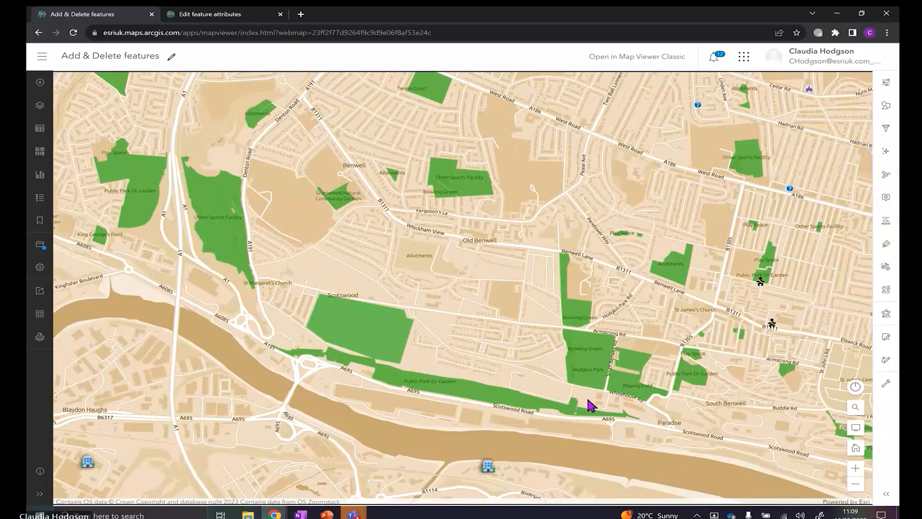
pyautogui.click(889, 340)
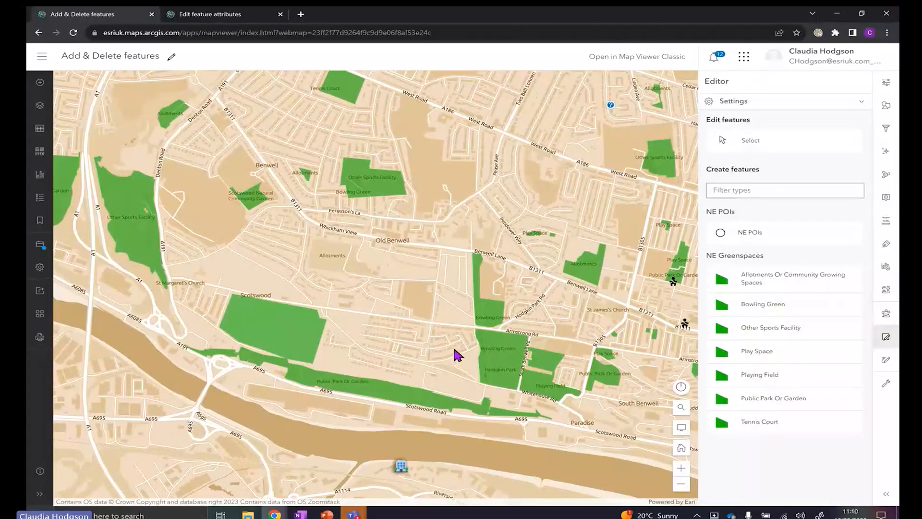
pyautogui.moveTo(345, 362); pyautogui.dragTo(381, 359)
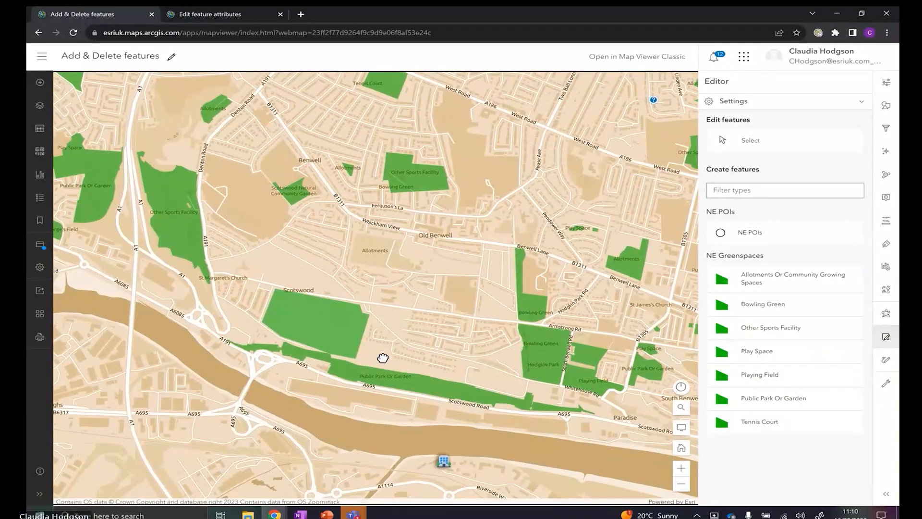
# Select the green Bowling Green polygon beside Scotswood and permanently delete it
pyautogui.click(724, 150)
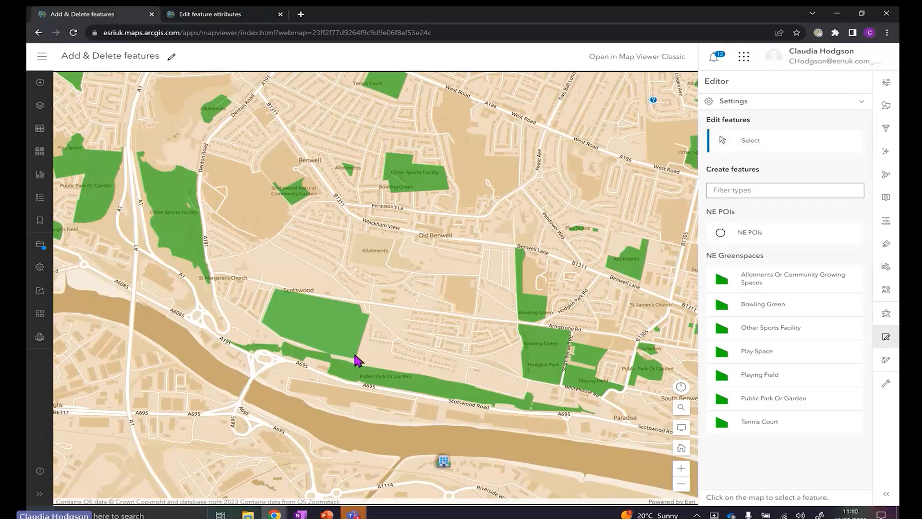
pyautogui.click(343, 325)
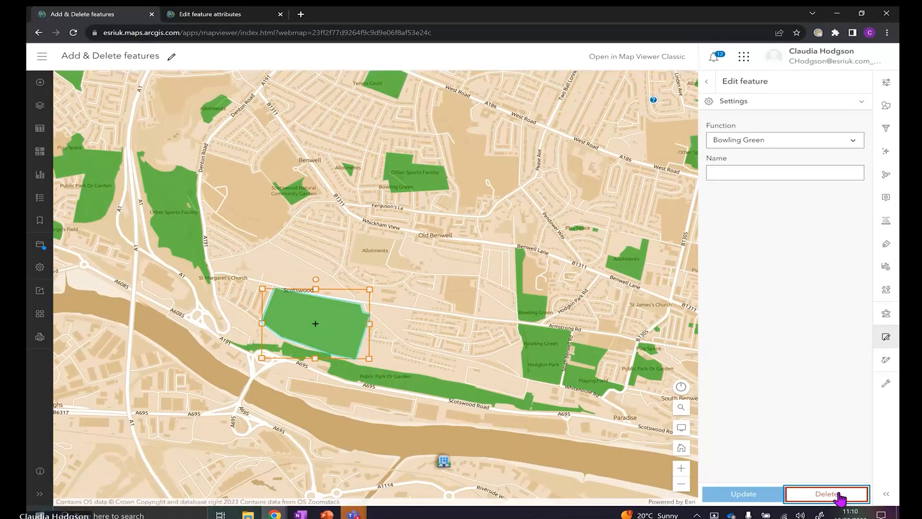
pyautogui.click(830, 495)
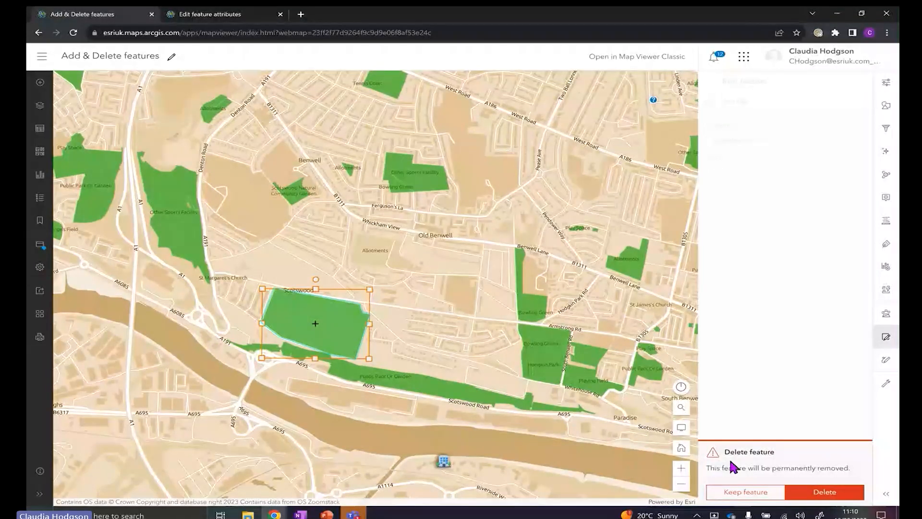
pyautogui.click(833, 498)
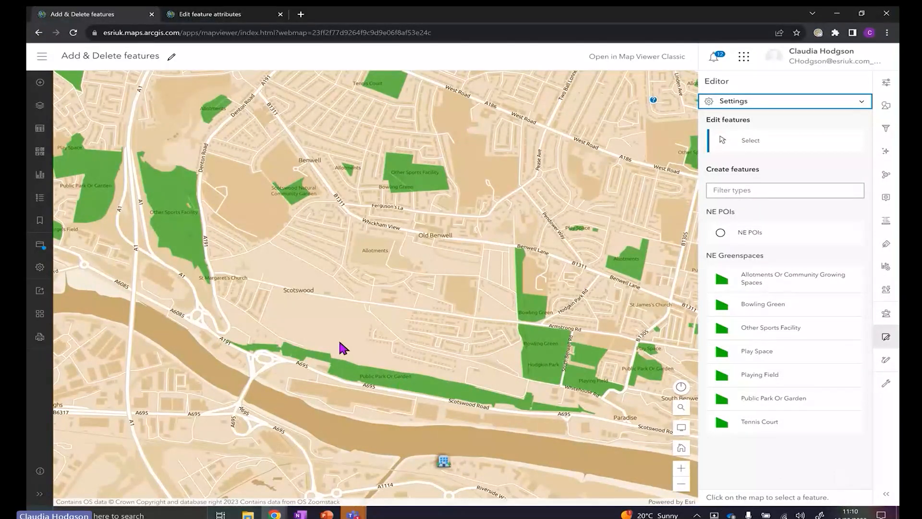
pyautogui.scroll(2, 342, 346)
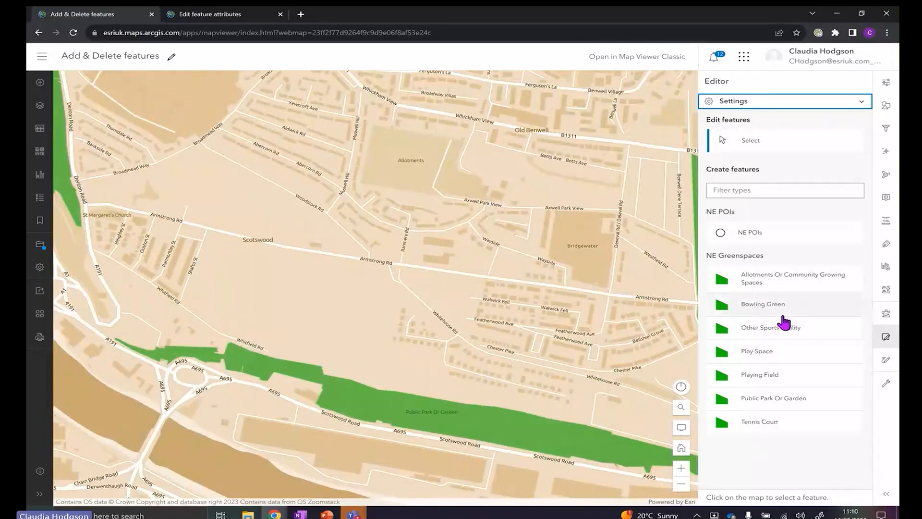
# Choose the Bowling Green template and turn on editing tooltips in the Editor settings
pyautogui.click(756, 310)
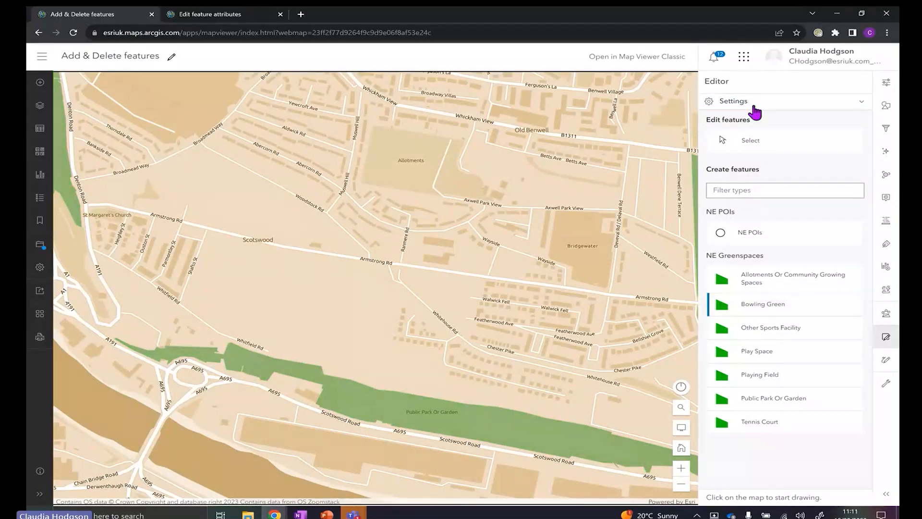
pyautogui.click(864, 107)
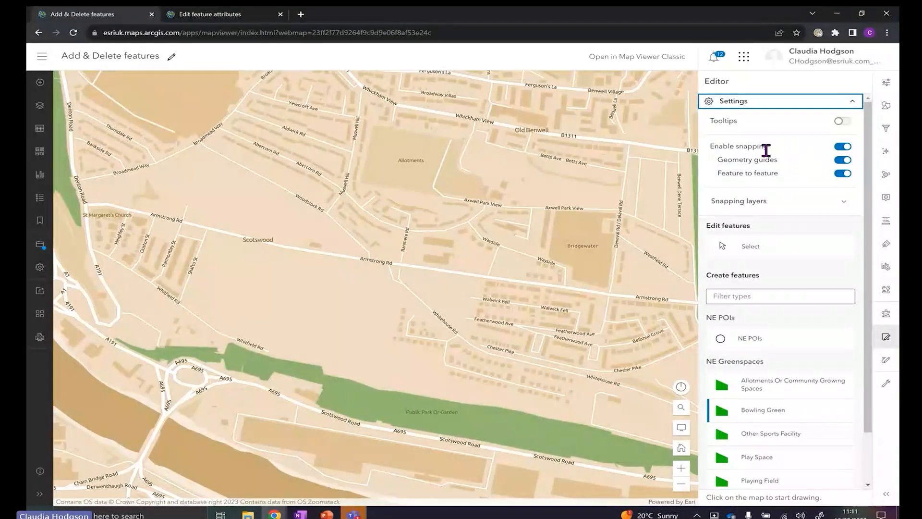
pyautogui.click(846, 205)
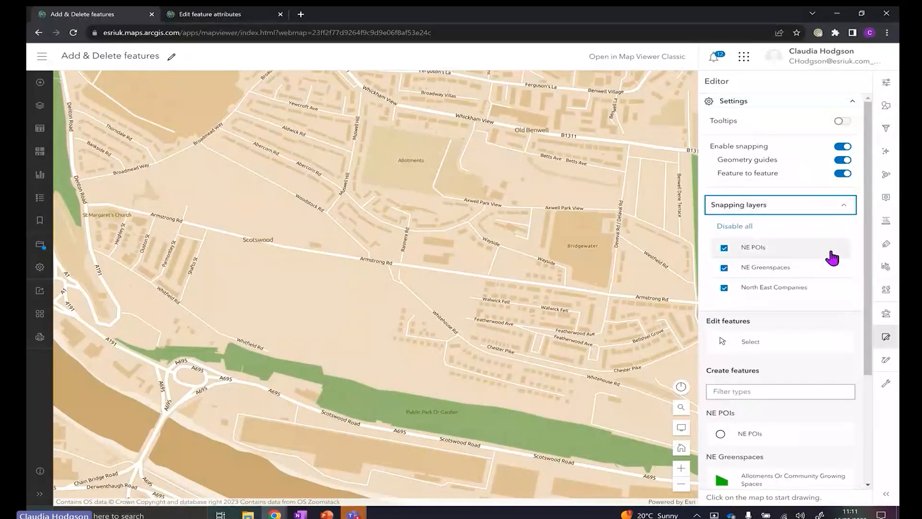
pyautogui.click(828, 205)
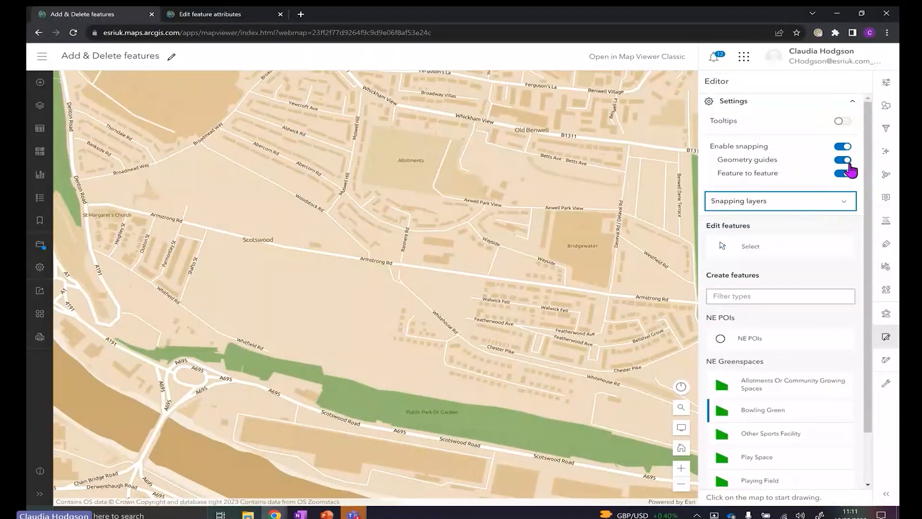
pyautogui.click(843, 122)
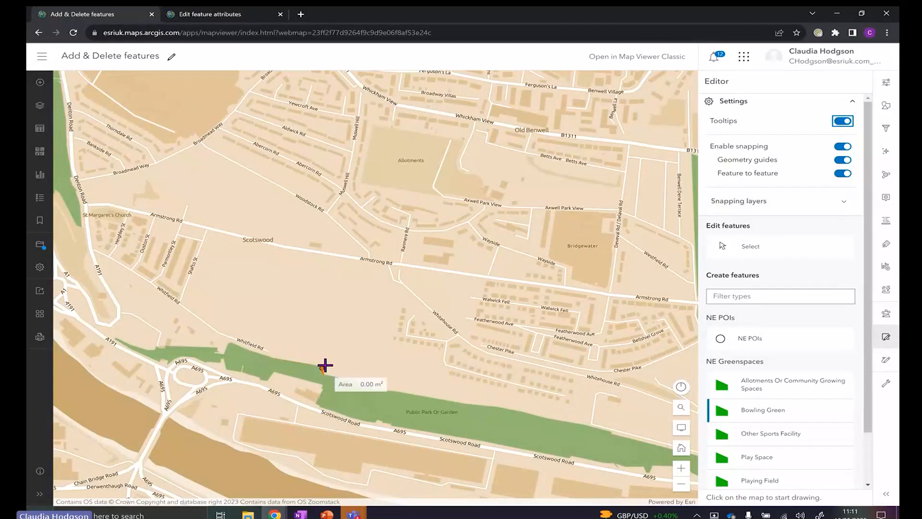
# Draw and save a new Bowling Green polygon of about 94,325.52 m² beside Scotswood
pyautogui.click(322, 366)
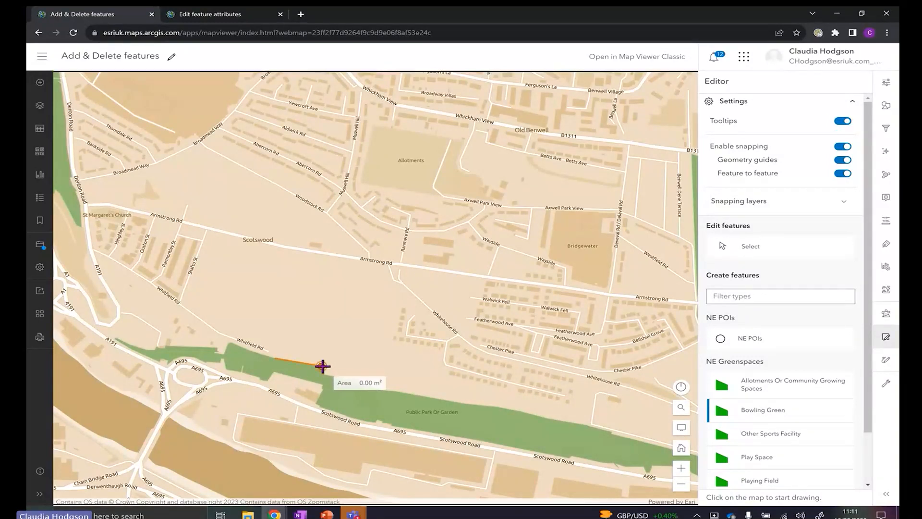
pyautogui.click(369, 344)
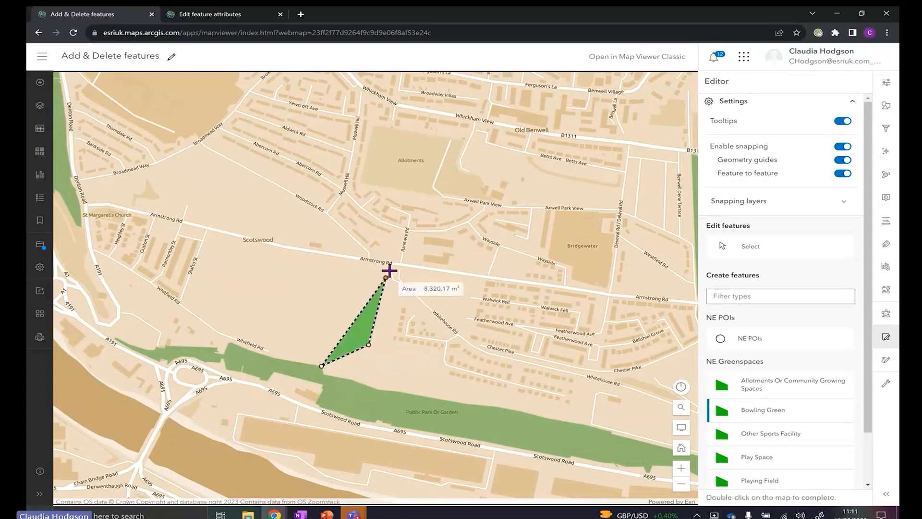
pyautogui.click(387, 270)
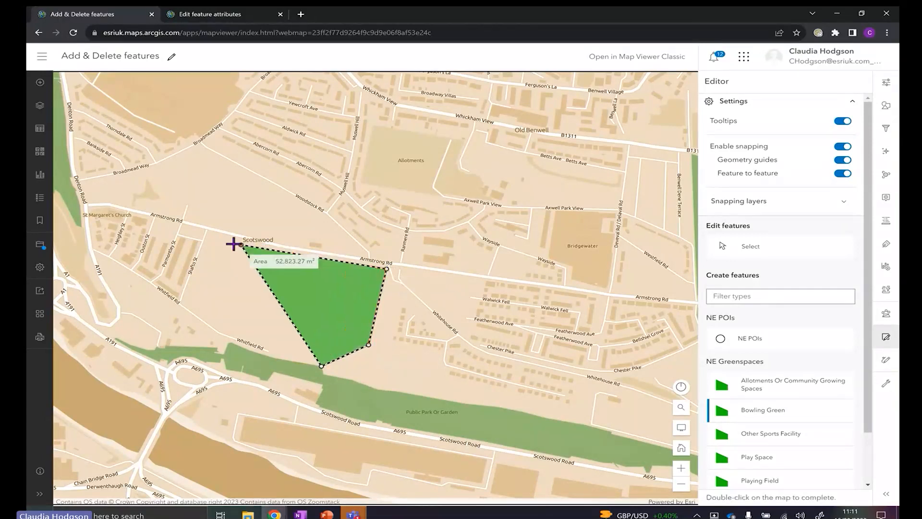
pyautogui.click(213, 237)
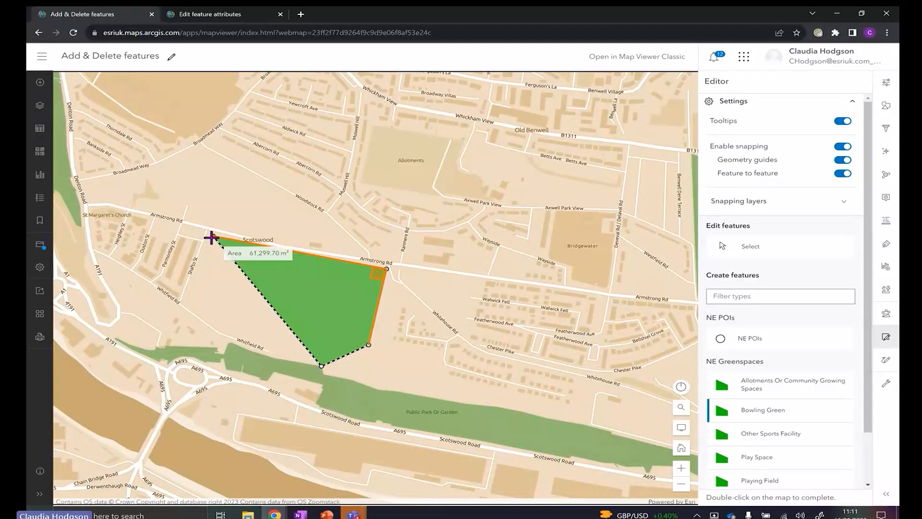
pyautogui.click(186, 303)
pyautogui.click(251, 338)
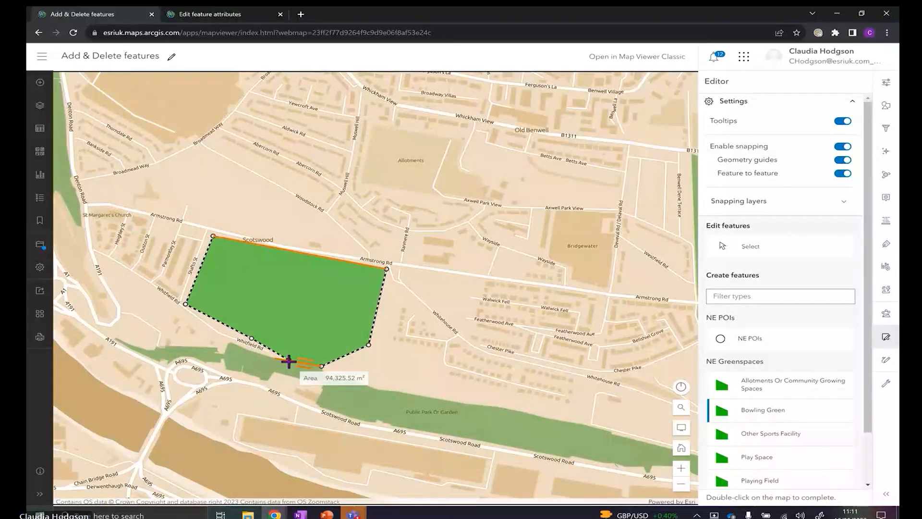
pyautogui.doubleClick(289, 361)
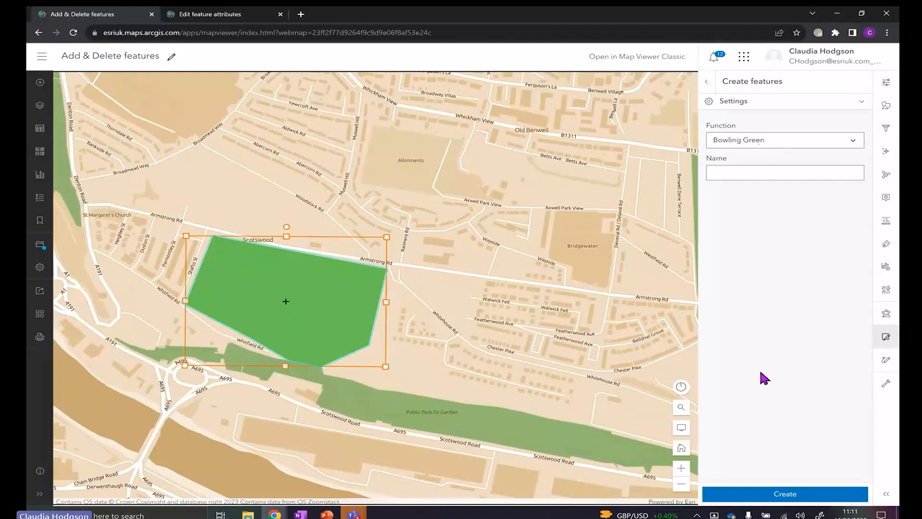
pyautogui.click(778, 494)
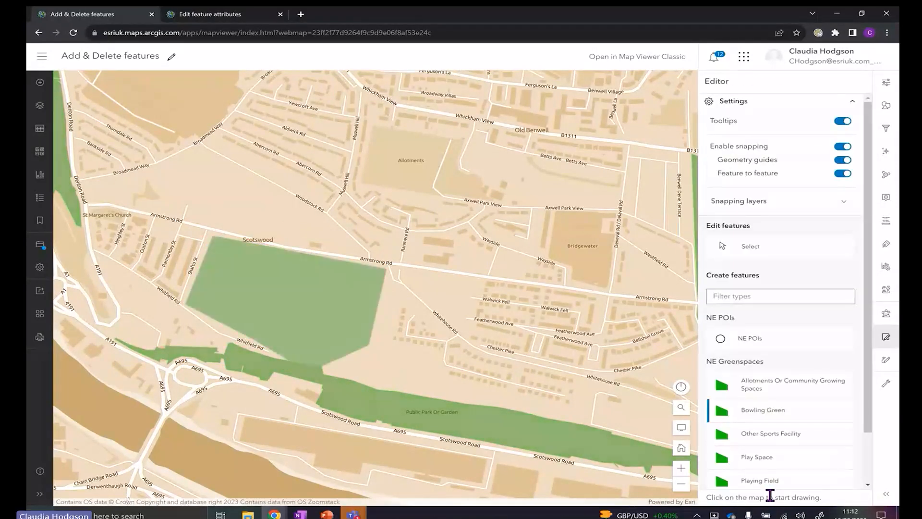
# Start sketching a new Playing Field polygon with two corners
pyautogui.click(764, 482)
pyautogui.click(431, 366)
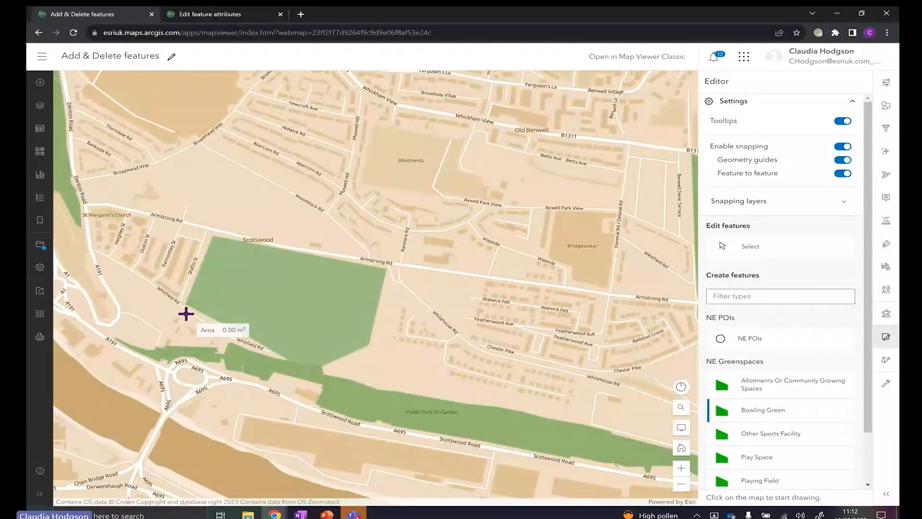
pyautogui.click(273, 318)
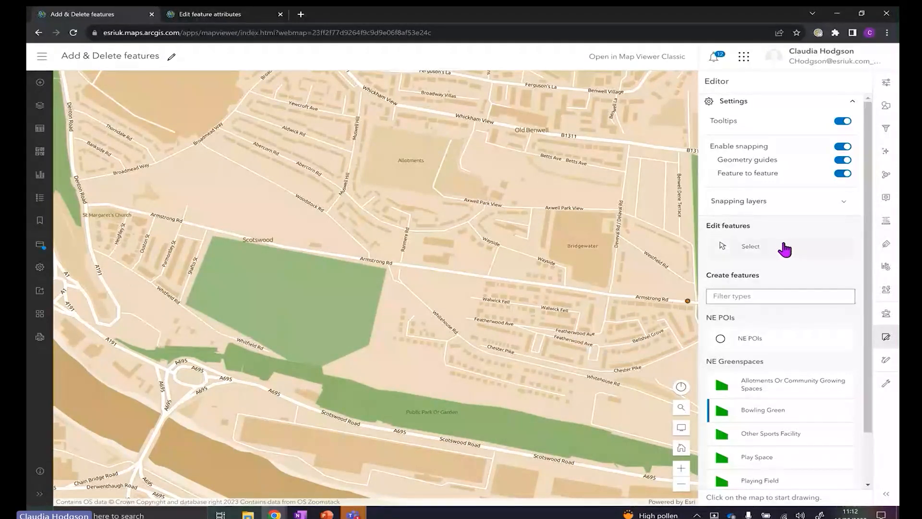
# Reshape and shift the Bowling Green polygon south of Armstrong Rd, save it, then open Edit feature attributes
pyautogui.click(757, 249)
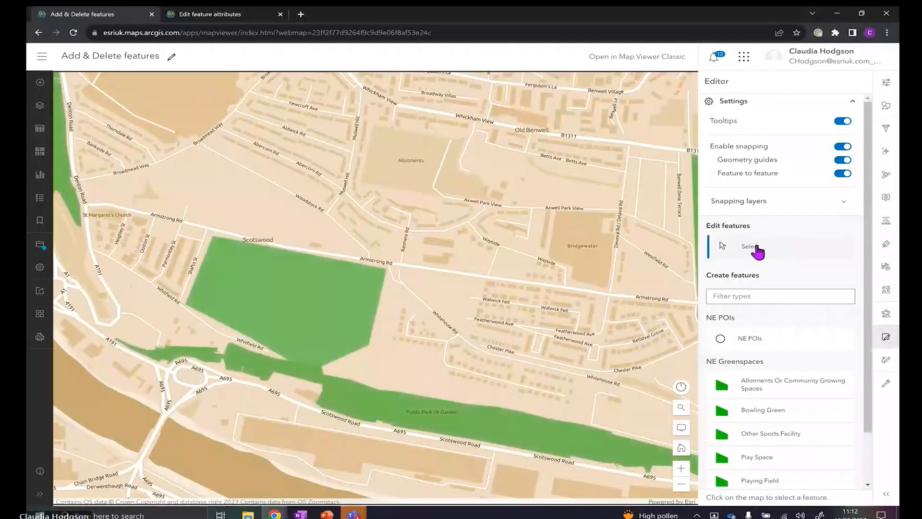
pyautogui.click(287, 295)
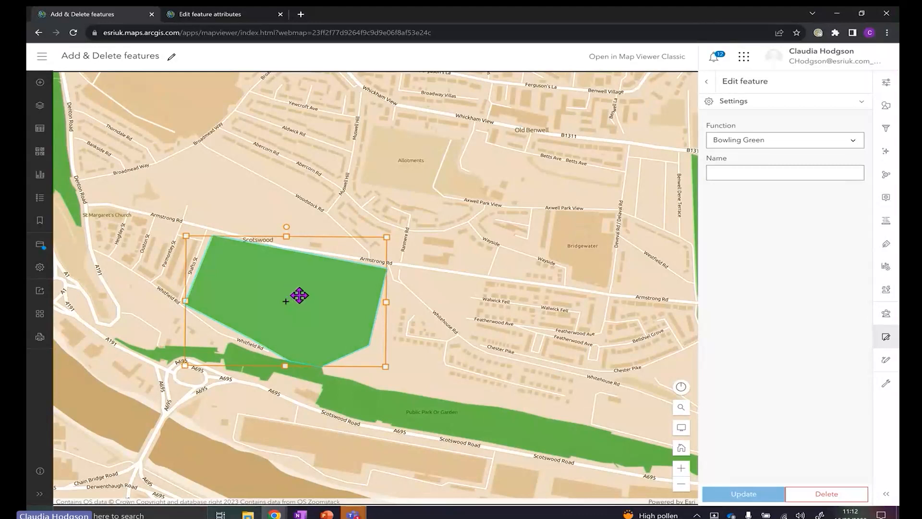
pyautogui.click(285, 298)
pyautogui.moveTo(322, 365); pyautogui.dragTo(314, 334)
pyautogui.moveTo(368, 344); pyautogui.dragTo(344, 290)
pyautogui.moveTo(329, 284); pyautogui.dragTo(331, 283)
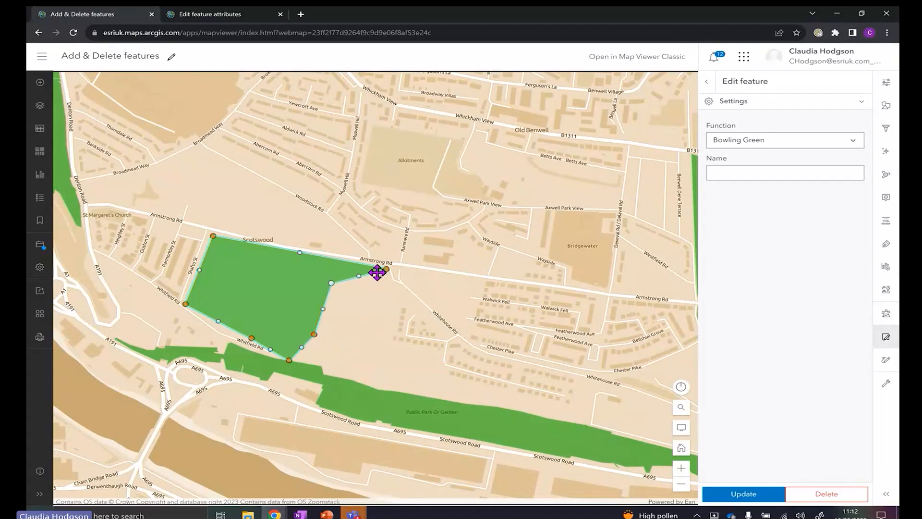
pyautogui.moveTo(386, 269); pyautogui.dragTo(341, 261)
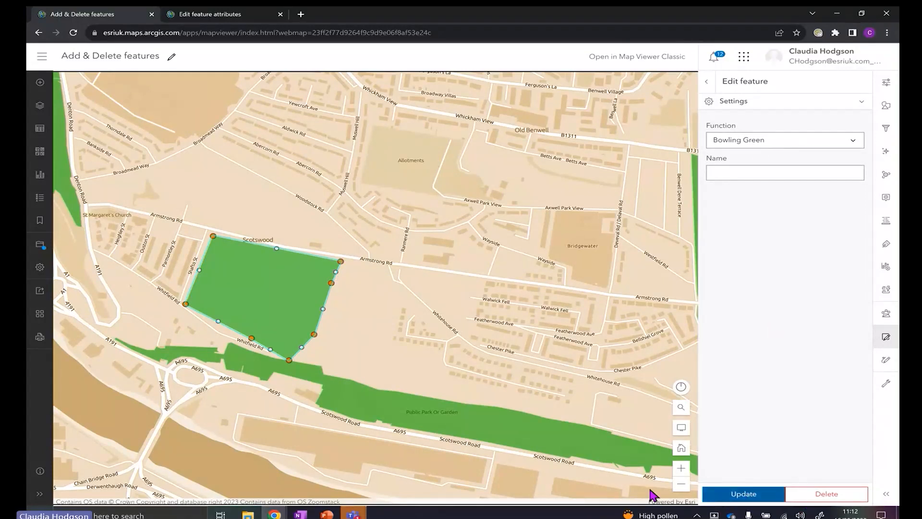
pyautogui.moveTo(245, 276); pyautogui.dragTo(293, 287)
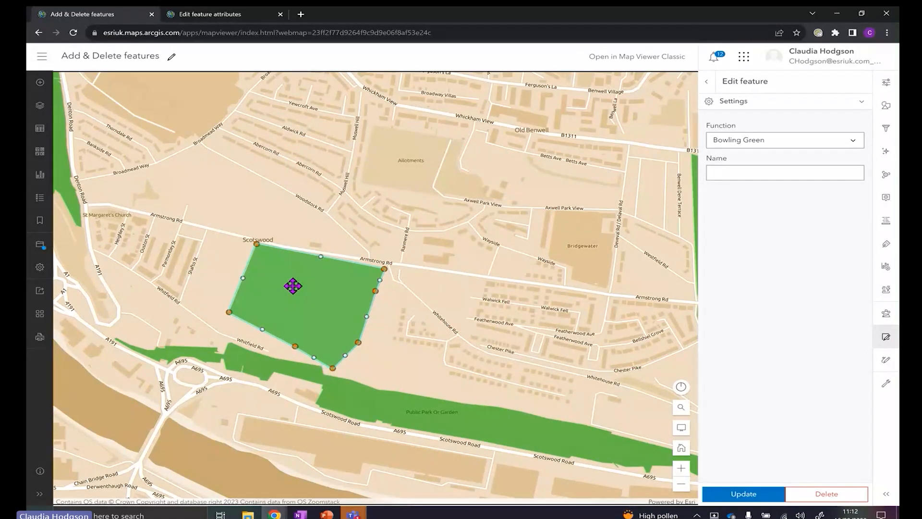
pyautogui.click(748, 497)
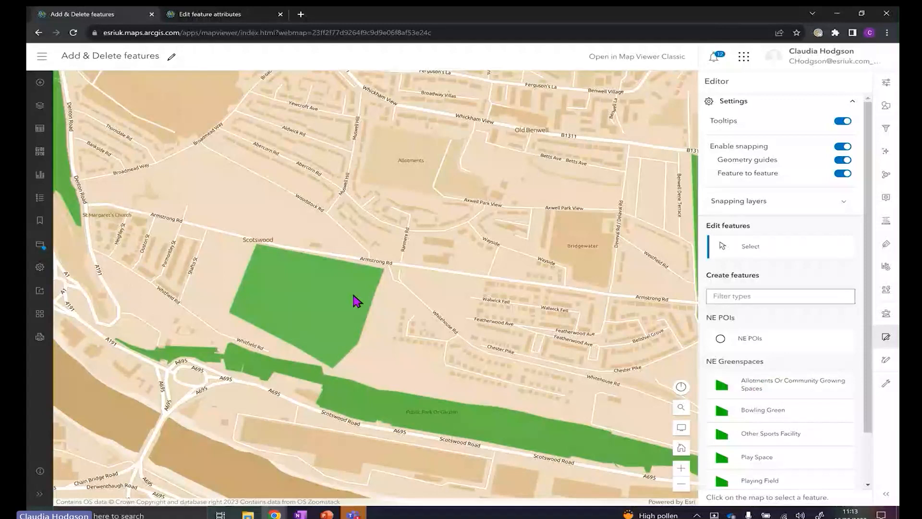
pyautogui.click(229, 16)
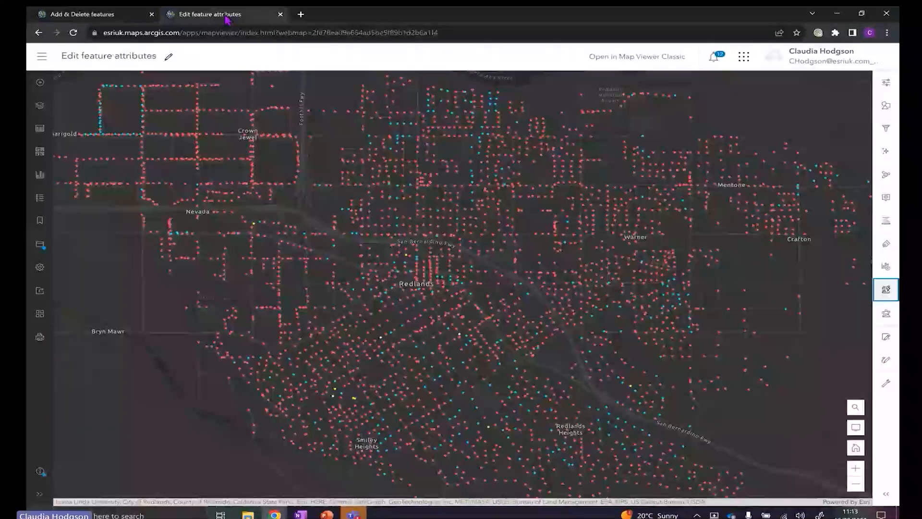
# Open the Hydrants layer's attribute table from the Layers list and widen it
pyautogui.click(39, 109)
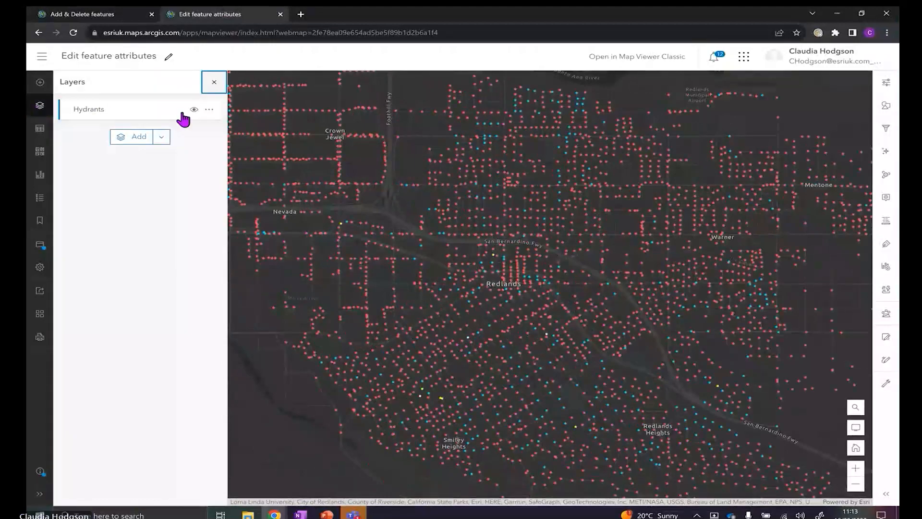
pyautogui.click(209, 109)
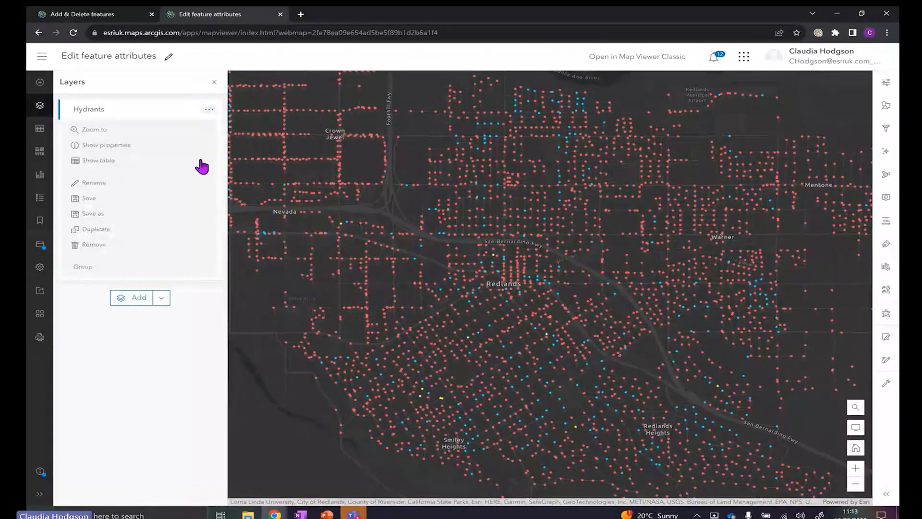
pyautogui.click(201, 161)
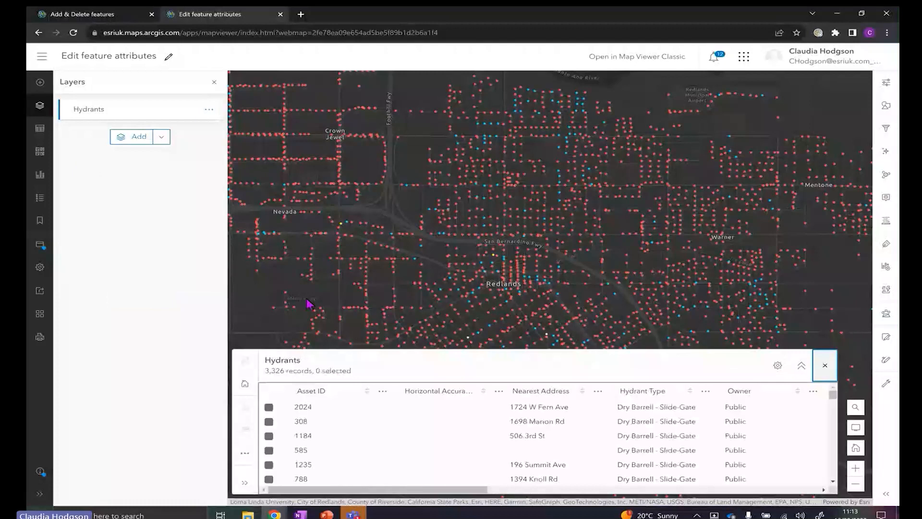
pyautogui.moveTo(383, 494); pyautogui.dragTo(605, 492)
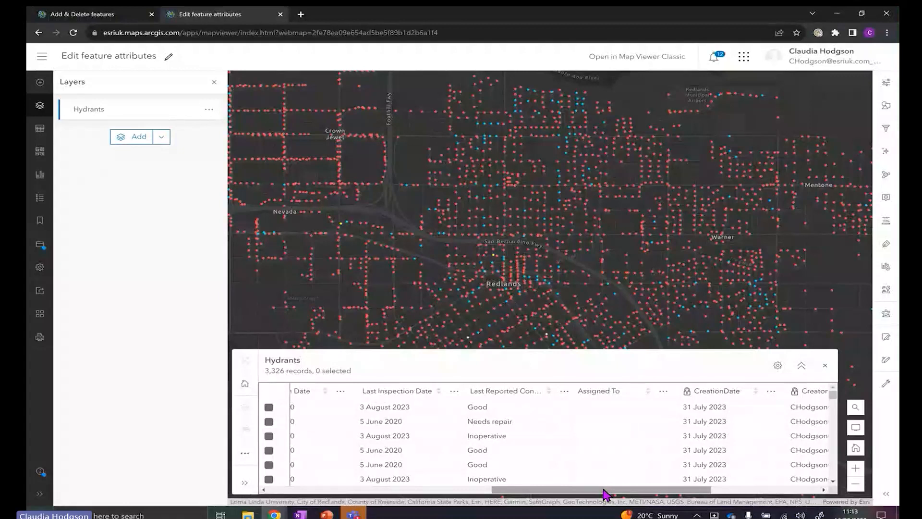
# Change the first hydrant's Last Reported Condition from Good to Missing, then close the layers list and table
pyautogui.doubleClick(532, 406)
pyautogui.click(558, 409)
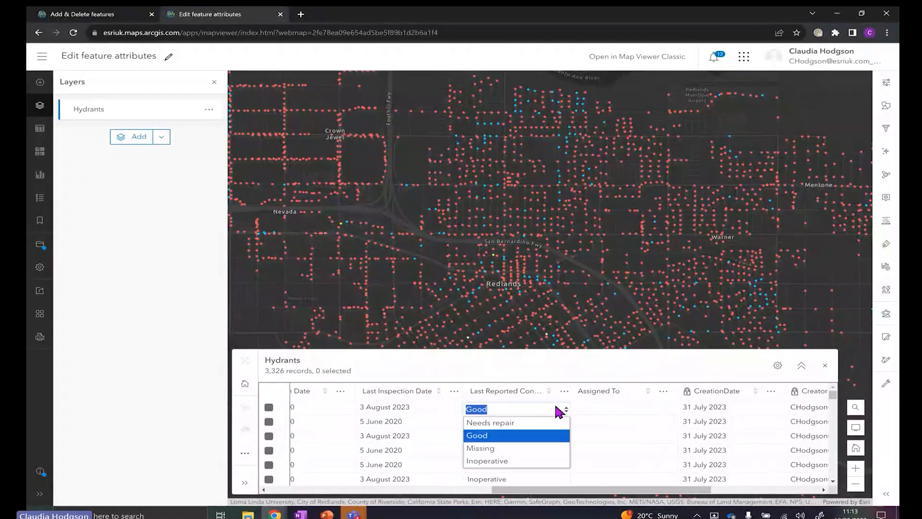
pyautogui.click(553, 452)
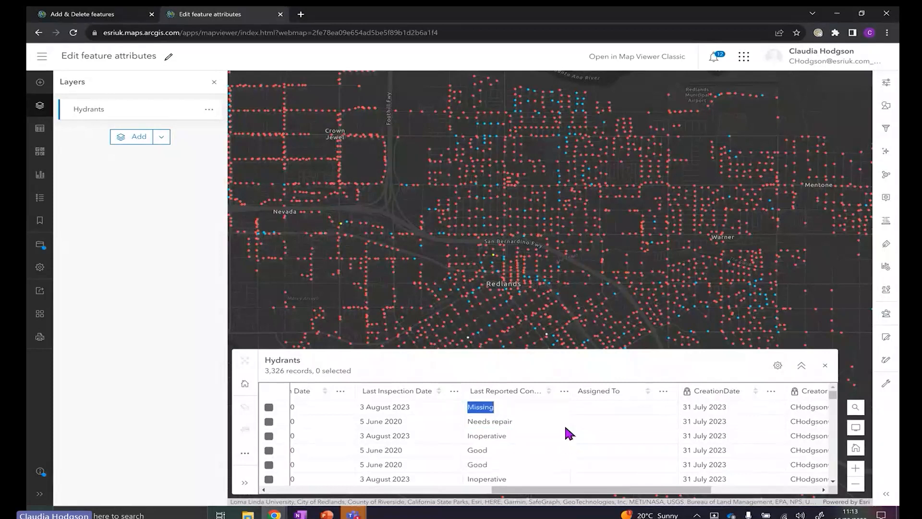
pyautogui.doubleClick(556, 421)
pyautogui.click(565, 424)
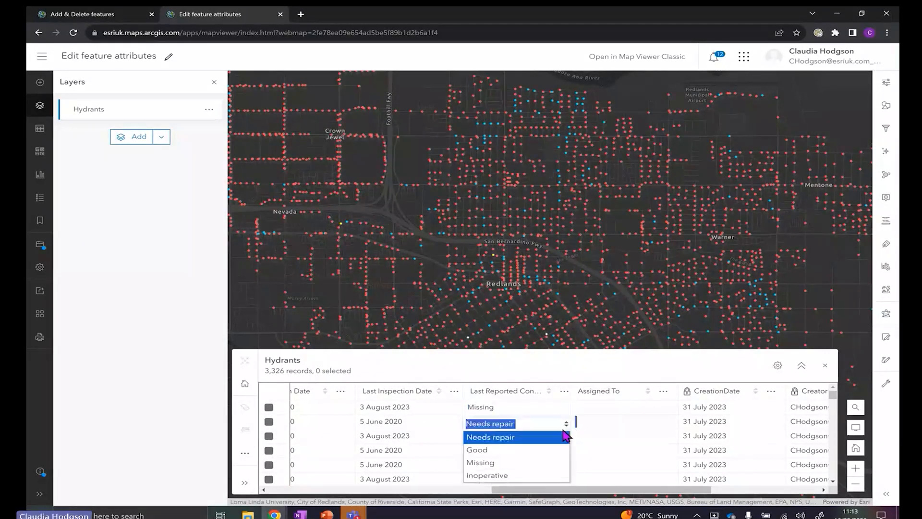
pyautogui.click(548, 441)
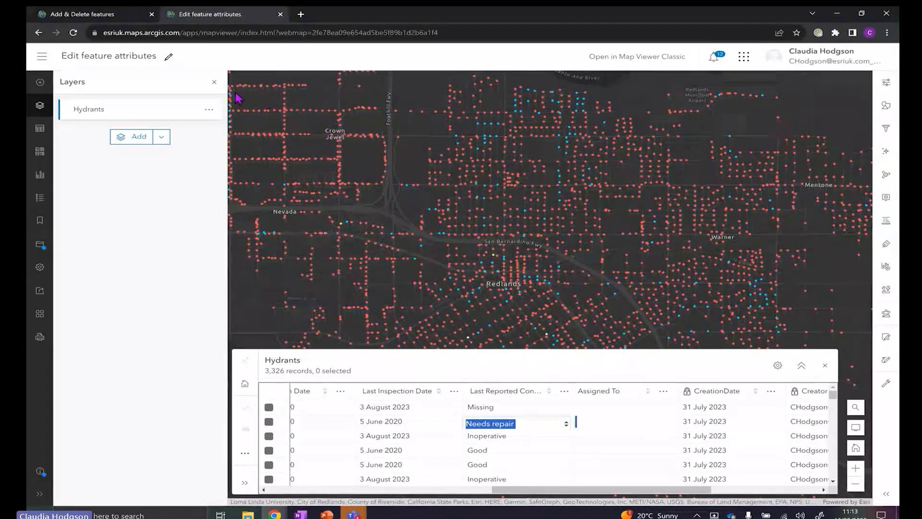
pyautogui.click(215, 82)
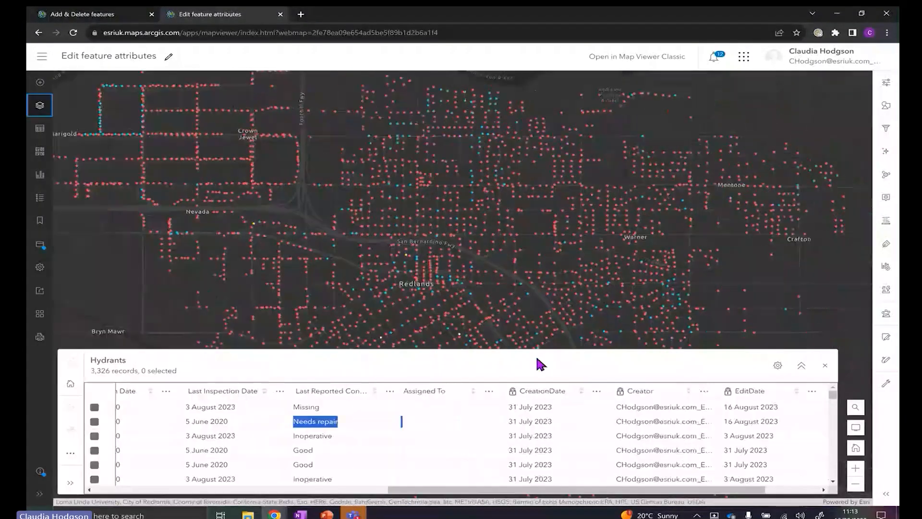
pyautogui.click(825, 365)
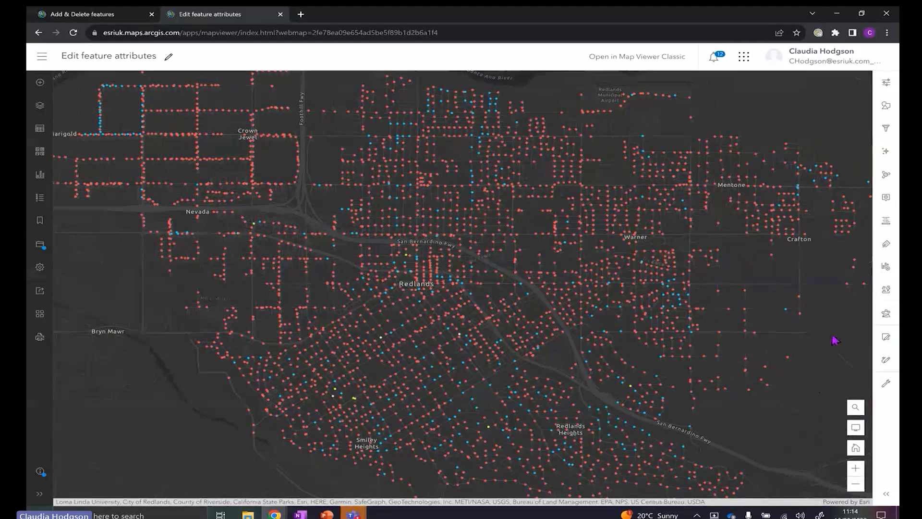
# Open Configure form for the Hydrants layer, showing its 9 fields and an empty form
pyautogui.click(888, 293)
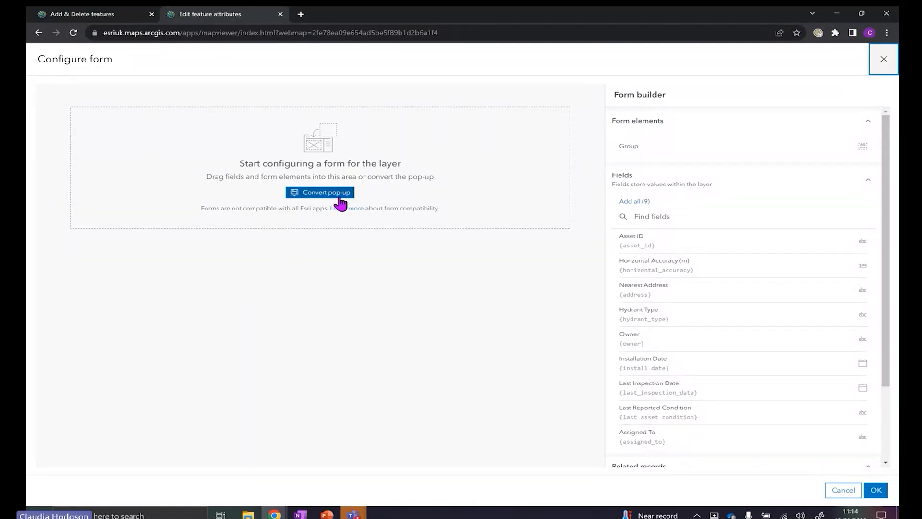
pyautogui.click(311, 194)
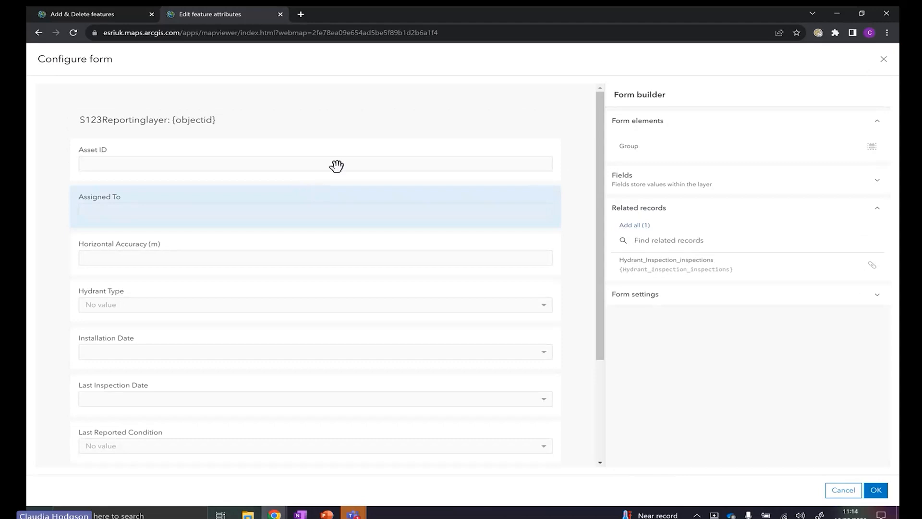
pyautogui.moveTo(604, 103); pyautogui.dragTo(587, 89)
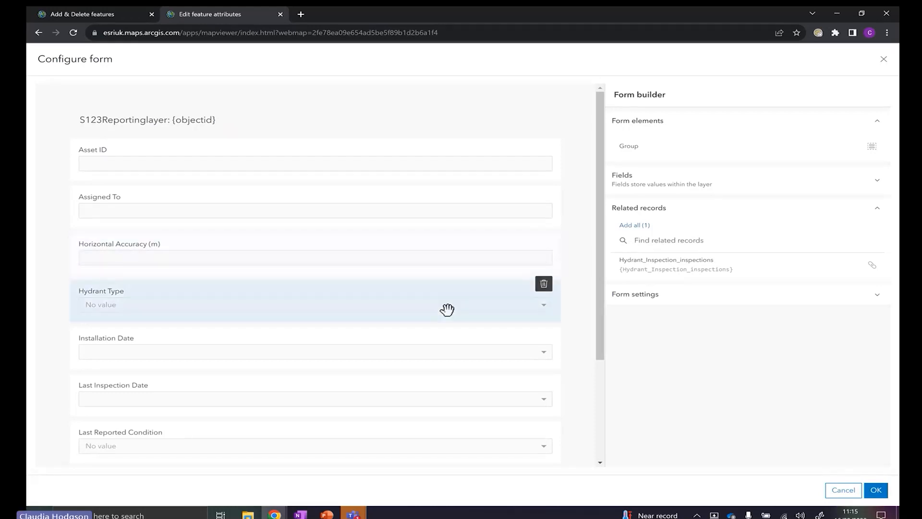
pyautogui.click(332, 256)
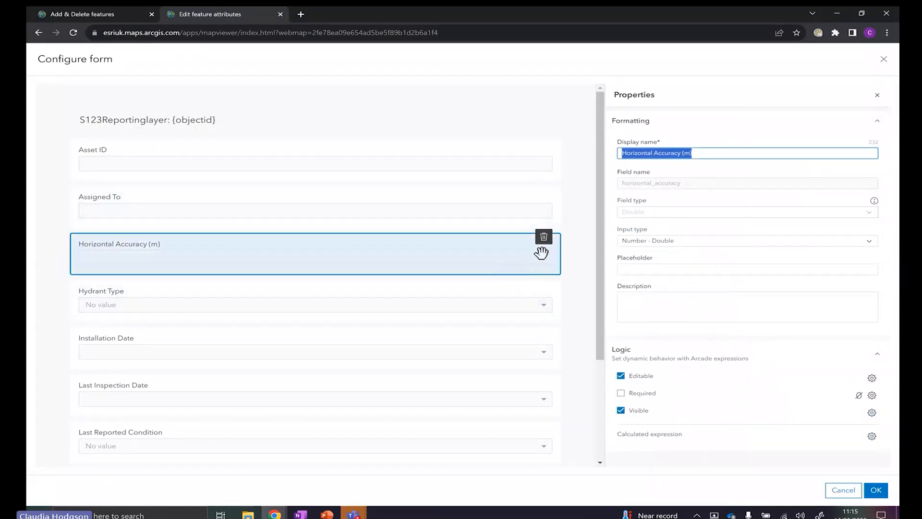
pyautogui.click(543, 237)
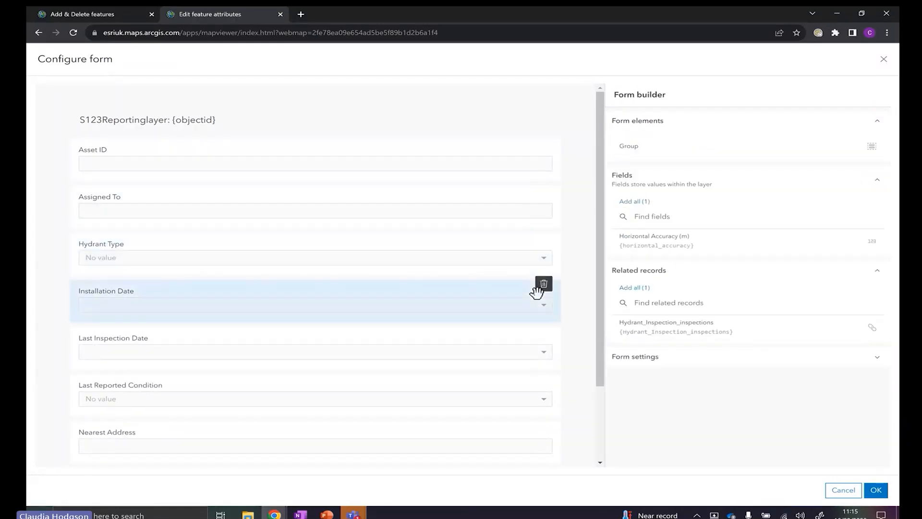
pyautogui.moveTo(671, 243); pyautogui.dragTo(258, 242)
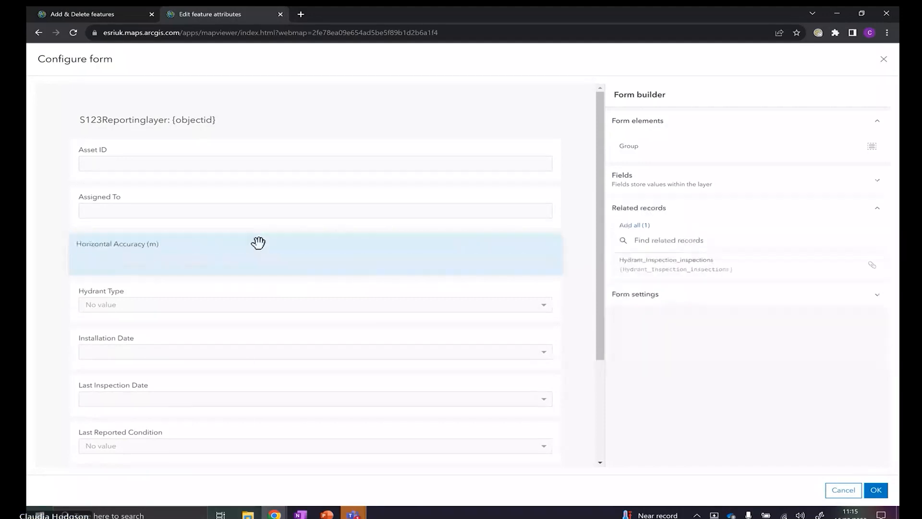
pyautogui.click(265, 237)
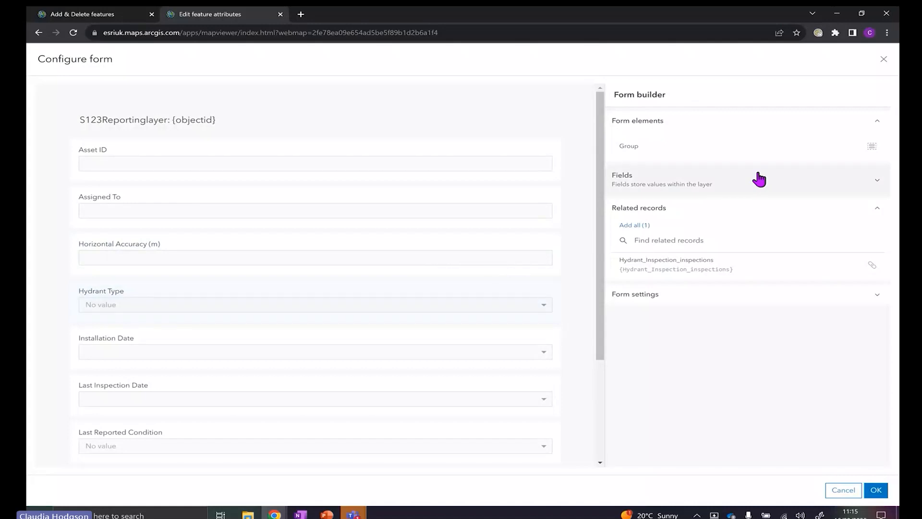
# Add a new group at the top of the form and name it 'Asset information'
pyautogui.moveTo(682, 150); pyautogui.dragTo(190, 149)
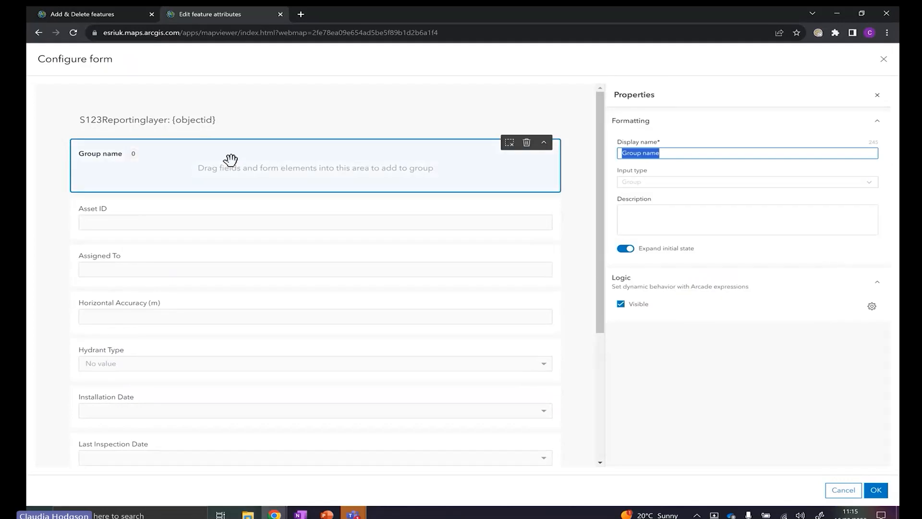
pyautogui.click(685, 152)
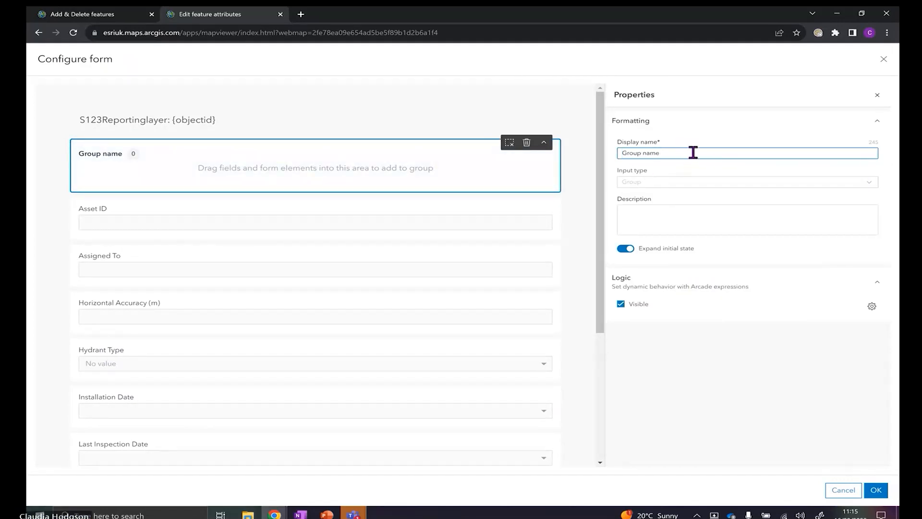
pyautogui.moveTo(693, 153); pyautogui.dragTo(610, 154)
pyautogui.write('As')
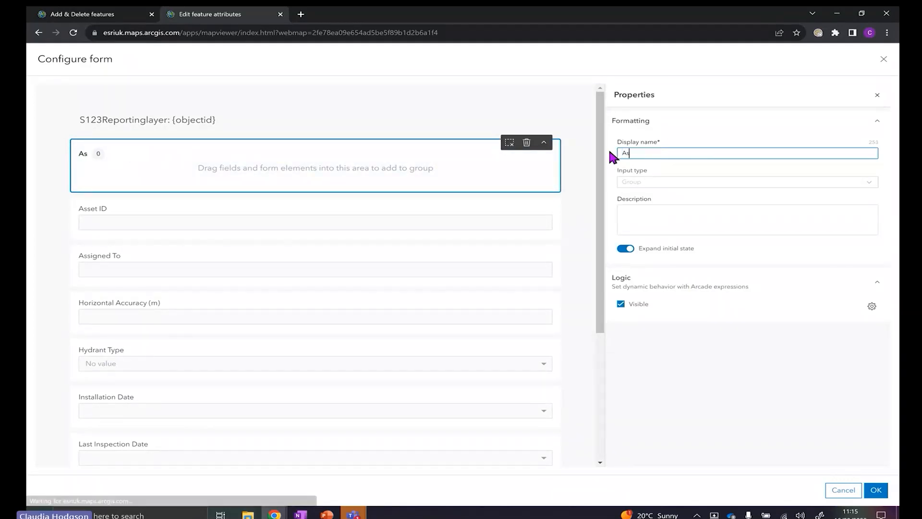
pyautogui.write('set ')
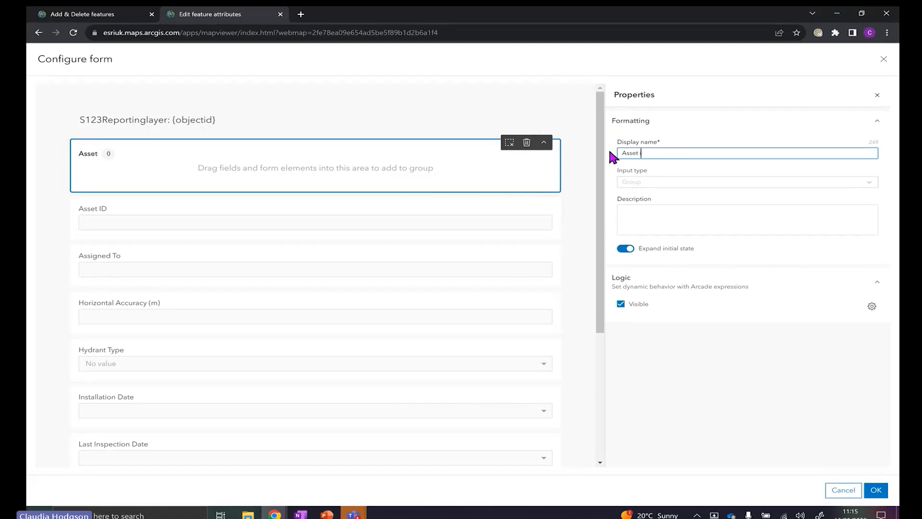
pyautogui.write('information')
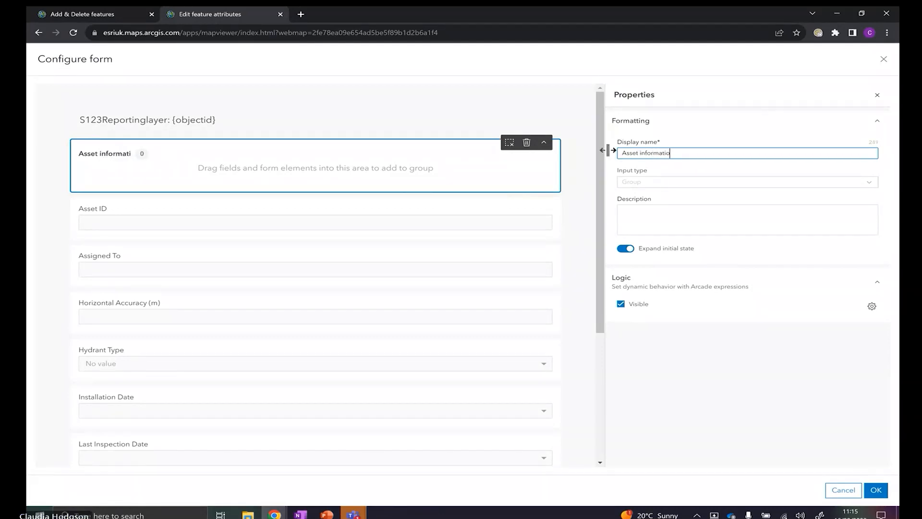
# Move Asset ID, Assigned To, Horizontal Accuracy, Hydrant Type, Installation Date and Last Inspection Date into the group
pyautogui.click(404, 217)
pyautogui.keyDown('ctrl'); pyautogui.click(421, 262); pyautogui.keyUp('ctrl')
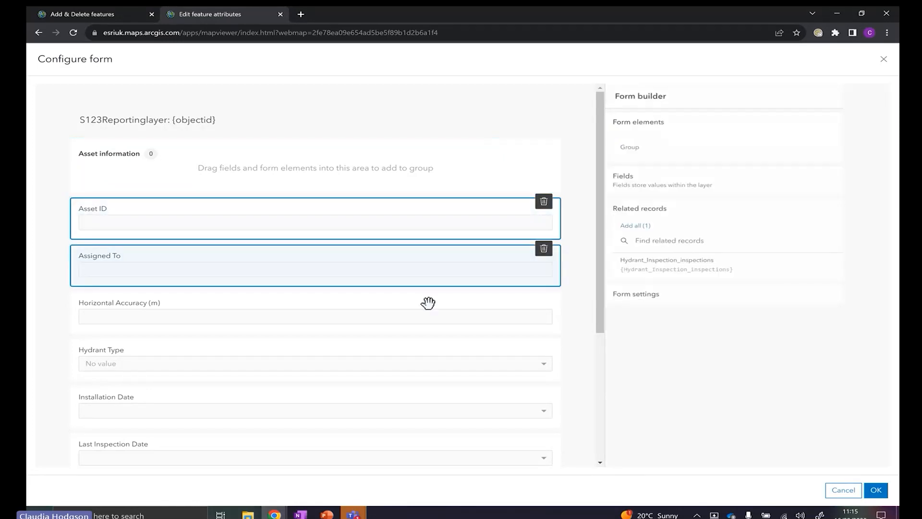
pyautogui.keyDown('ctrl'); pyautogui.click(429, 308); pyautogui.keyUp('ctrl')
pyautogui.keyDown('ctrl'); pyautogui.click(428, 362); pyautogui.keyUp('ctrl')
pyautogui.keyDown('ctrl'); pyautogui.click(417, 406); pyautogui.keyUp('ctrl')
pyautogui.keyDown('ctrl'); pyautogui.click(393, 458); pyautogui.keyUp('ctrl')
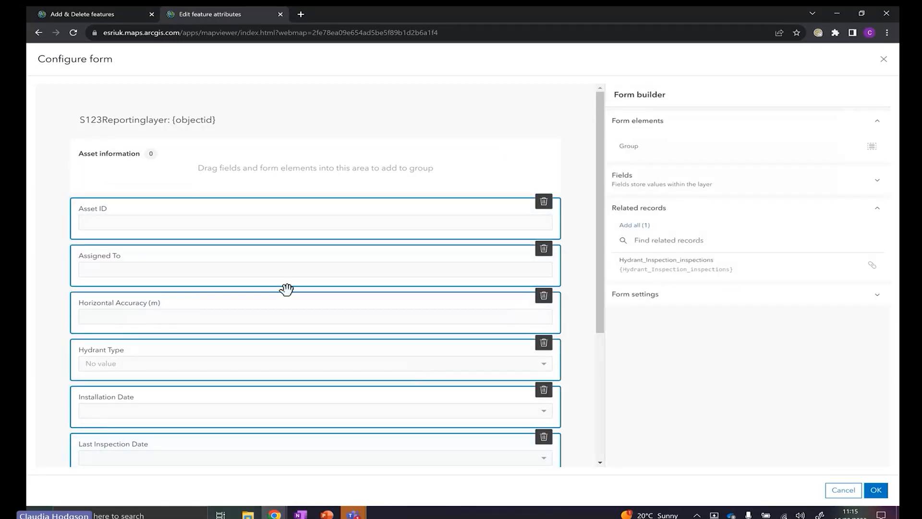
pyautogui.moveTo(278, 233); pyautogui.dragTo(277, 180)
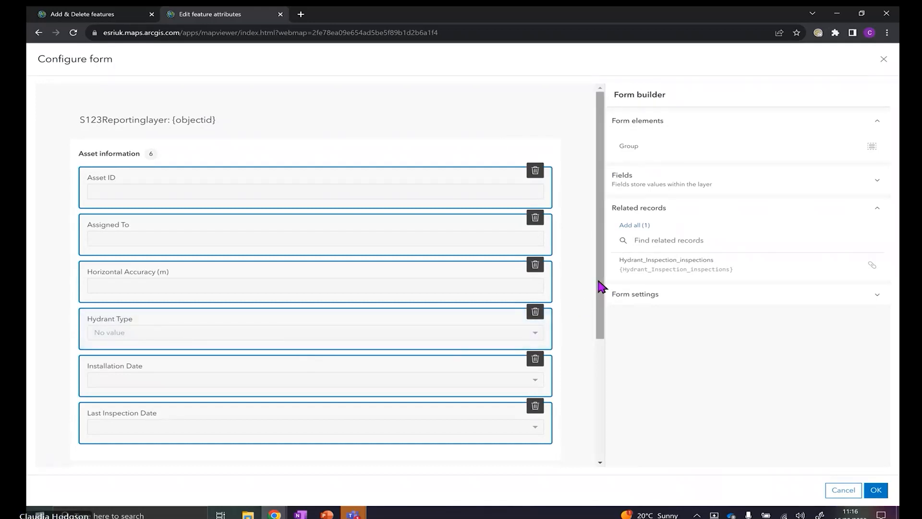
# Make Asset ID read-only by unchecking Editable, then select the Last Inspection Date field
pyautogui.moveTo(601, 286); pyautogui.dragTo(602, 305)
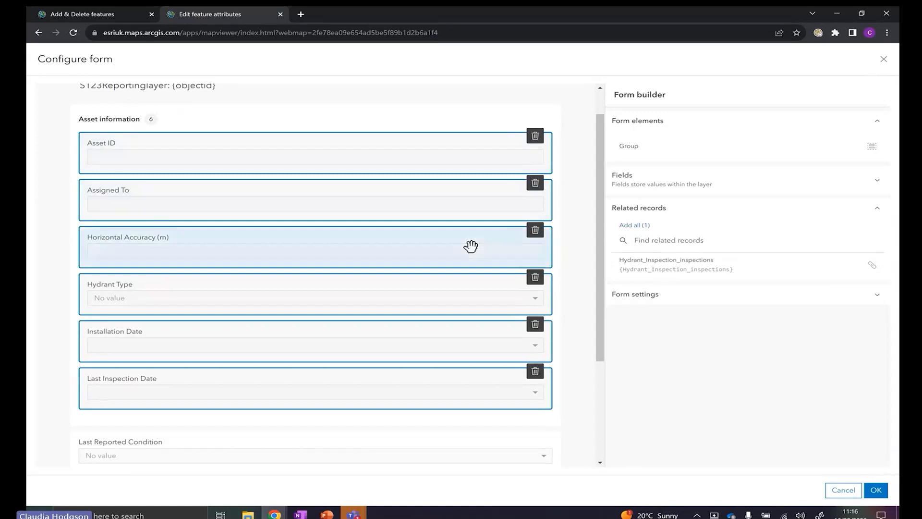
pyautogui.click(445, 150)
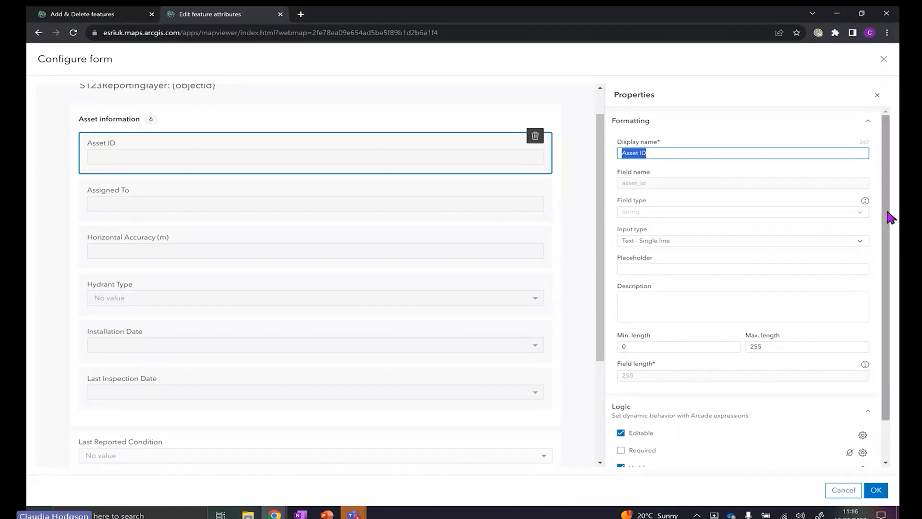
pyautogui.moveTo(890, 216); pyautogui.dragTo(889, 272)
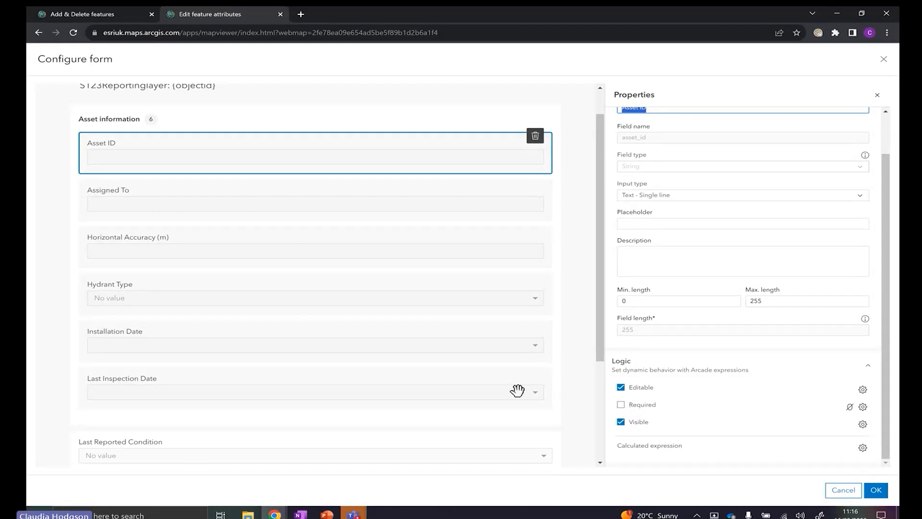
pyautogui.click(621, 387)
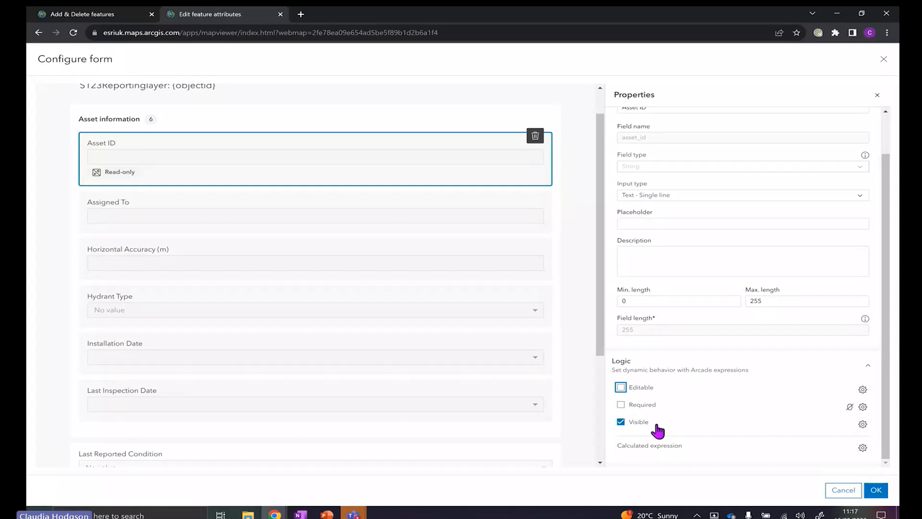
pyautogui.scroll(-1, 363, 388)
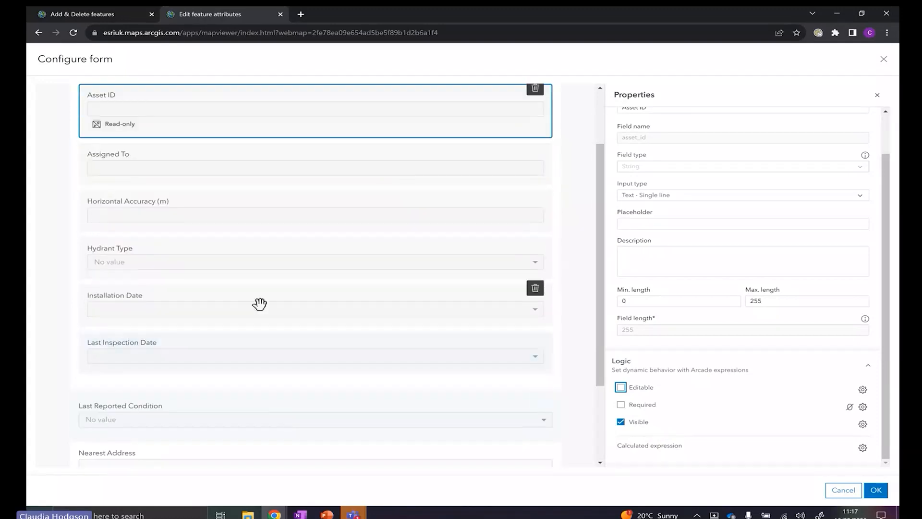
pyautogui.click(263, 349)
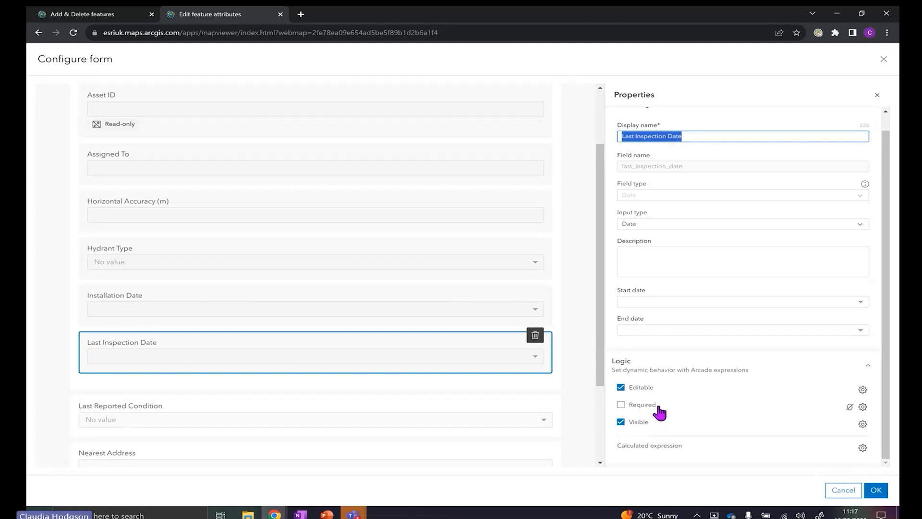
# Make Last Inspection Date editable only when its date is before 01/01/2023, via a new expression
pyautogui.click(863, 391)
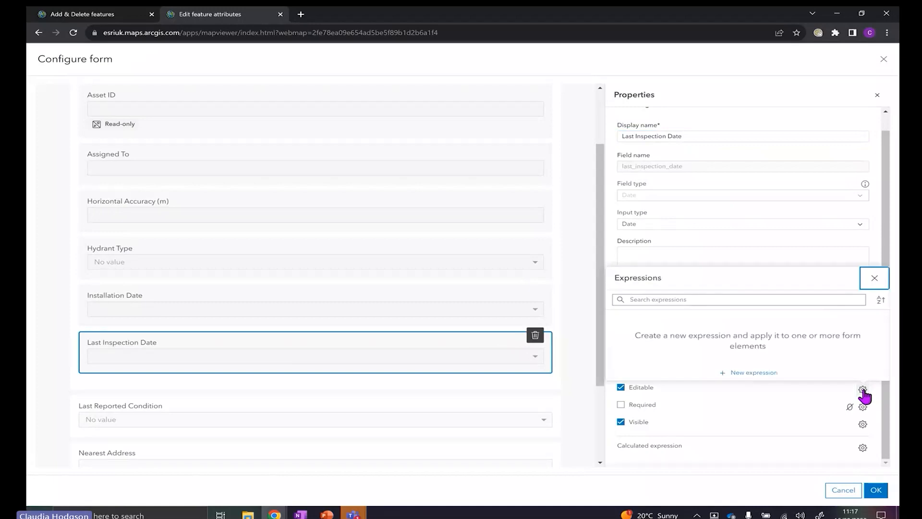
pyautogui.click(747, 374)
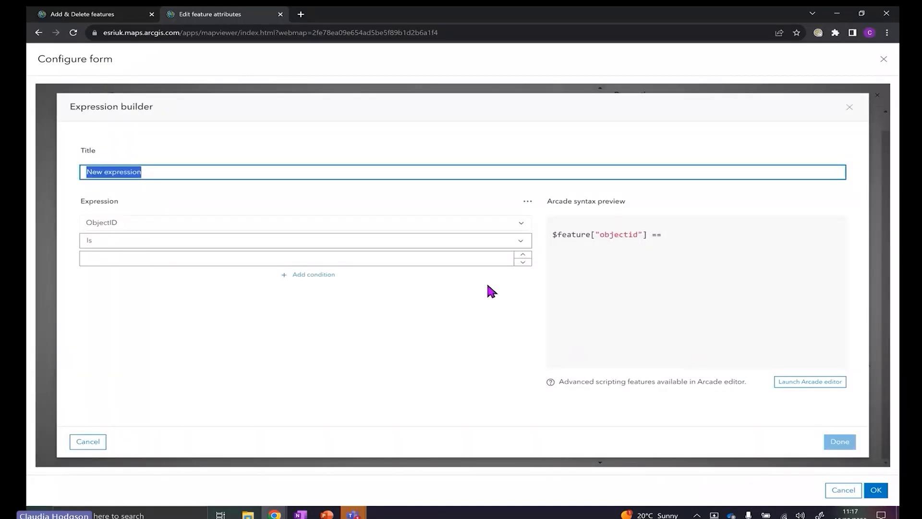
pyautogui.click(200, 227)
pyautogui.click(200, 228)
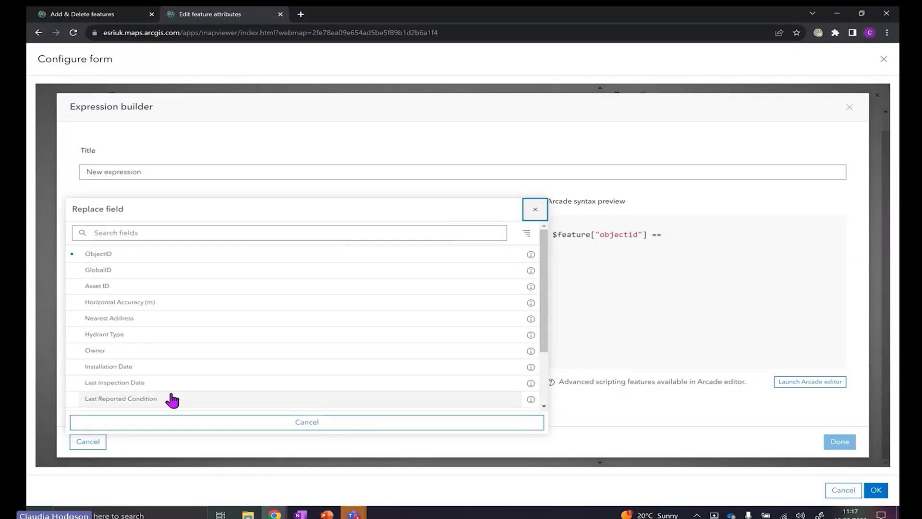
pyautogui.click(111, 384)
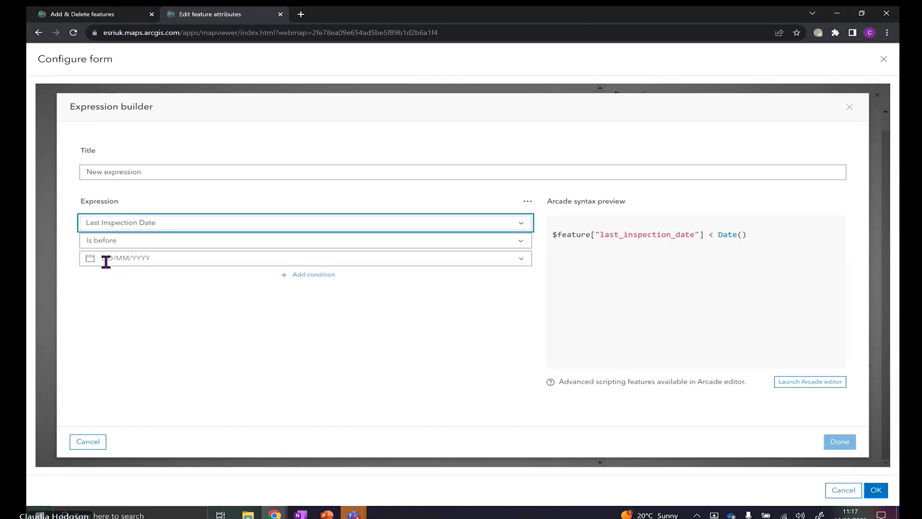
pyautogui.click(106, 258)
pyautogui.click(94, 282)
pyautogui.click(95, 283)
pyautogui.click(94, 283)
pyautogui.click(95, 283)
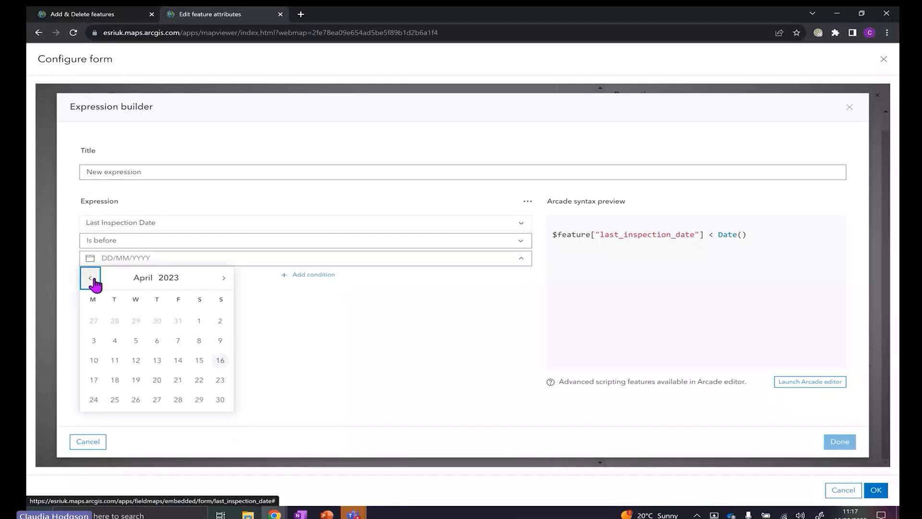
pyautogui.click(94, 282)
pyautogui.click(95, 282)
pyautogui.click(95, 283)
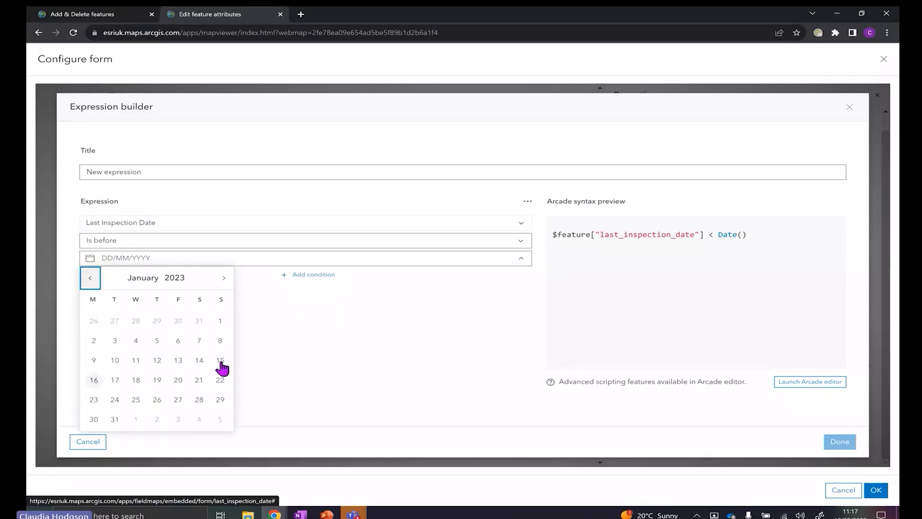
pyautogui.click(222, 323)
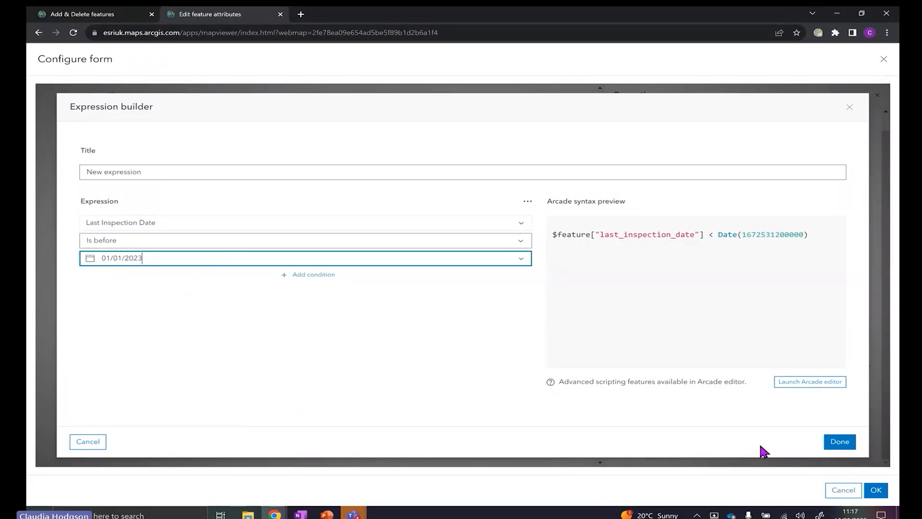
pyautogui.click(840, 442)
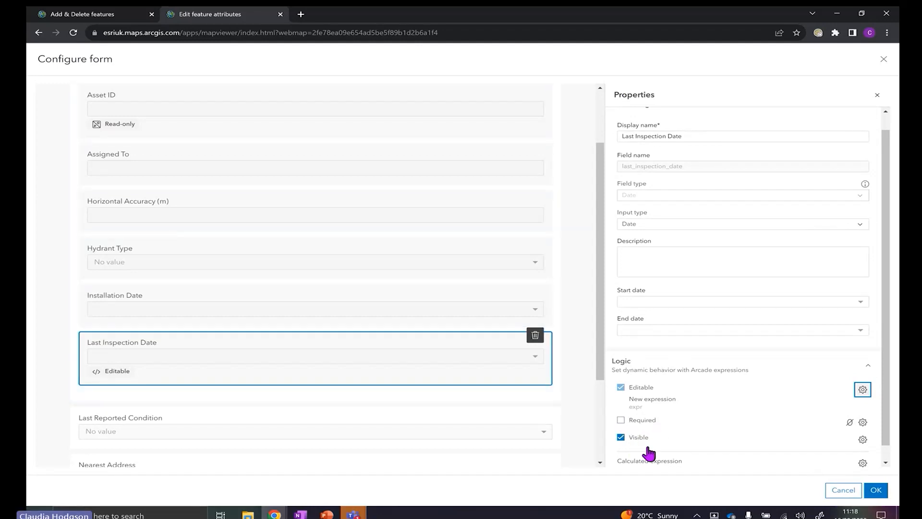
# Give the Assigned To field the description 'This is the editors full username'
pyautogui.scroll(-1, 659, 443)
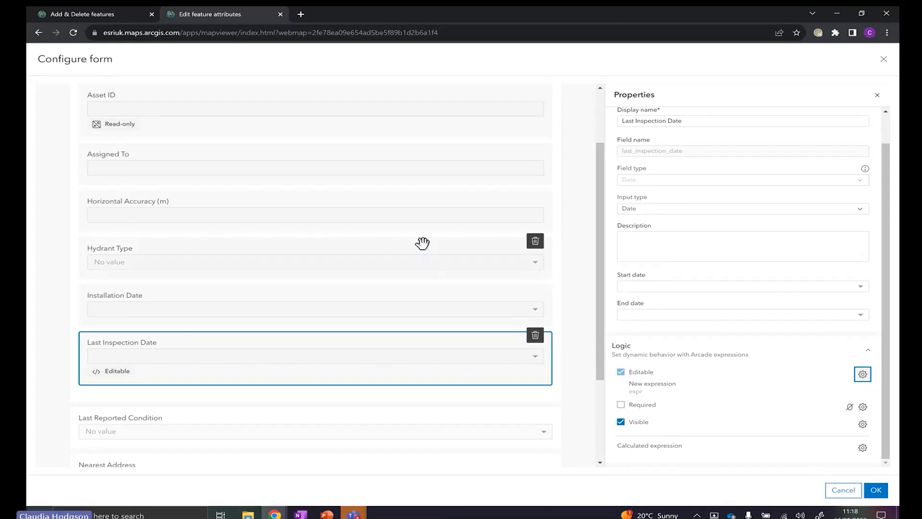
pyautogui.click(392, 161)
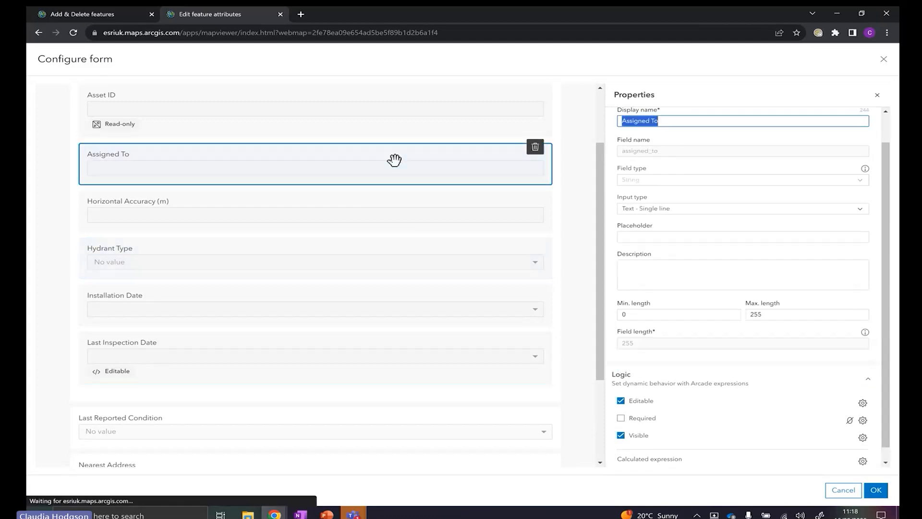
pyautogui.click(713, 272)
pyautogui.write('This is ')
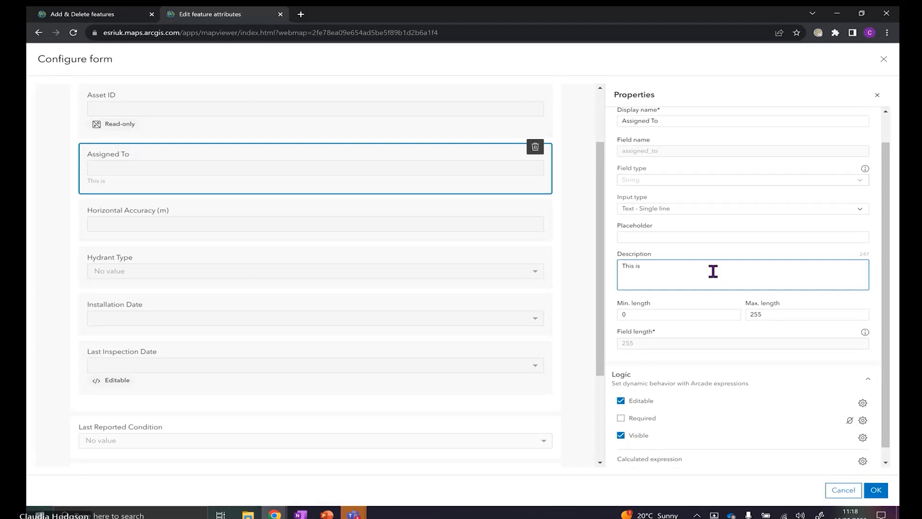
pyautogui.write('the editors')
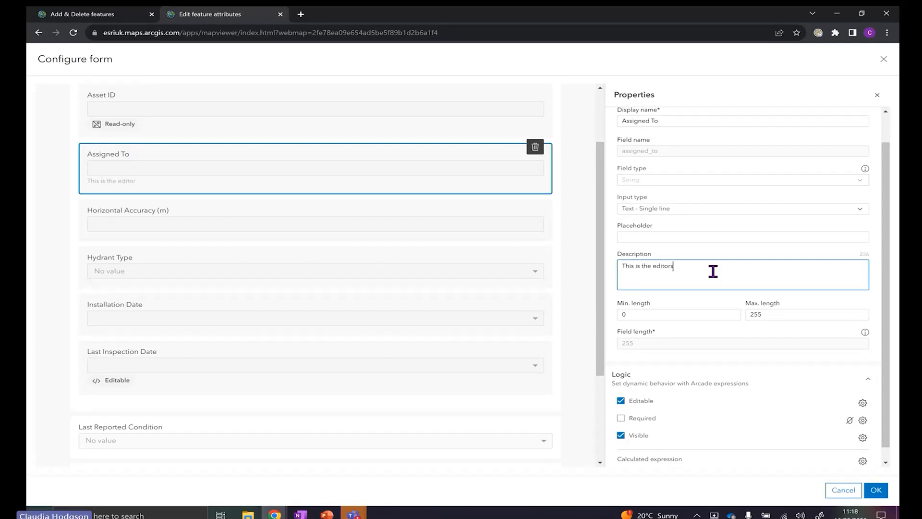
pyautogui.write(' full username')
# Add Hydrant_Inspection_inspections related records below Owner and save the form with OK
pyautogui.click(574, 290)
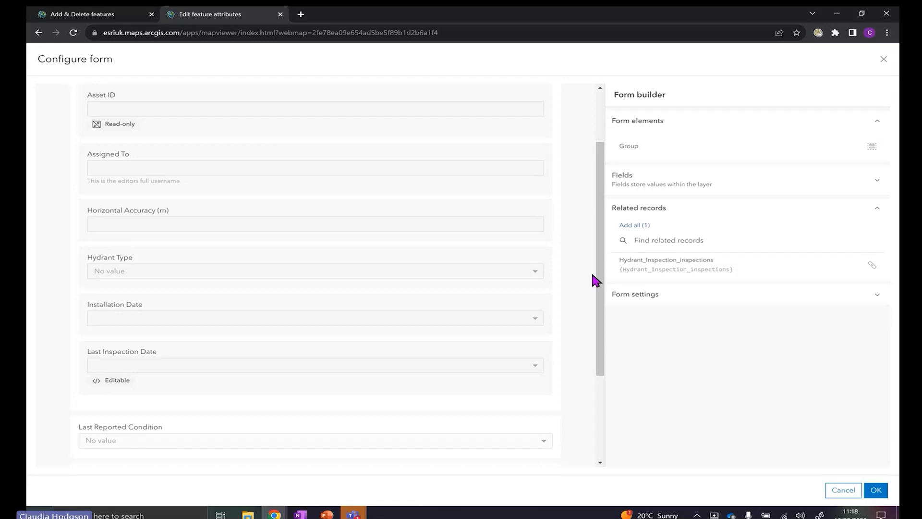
pyautogui.moveTo(603, 278); pyautogui.dragTo(615, 362)
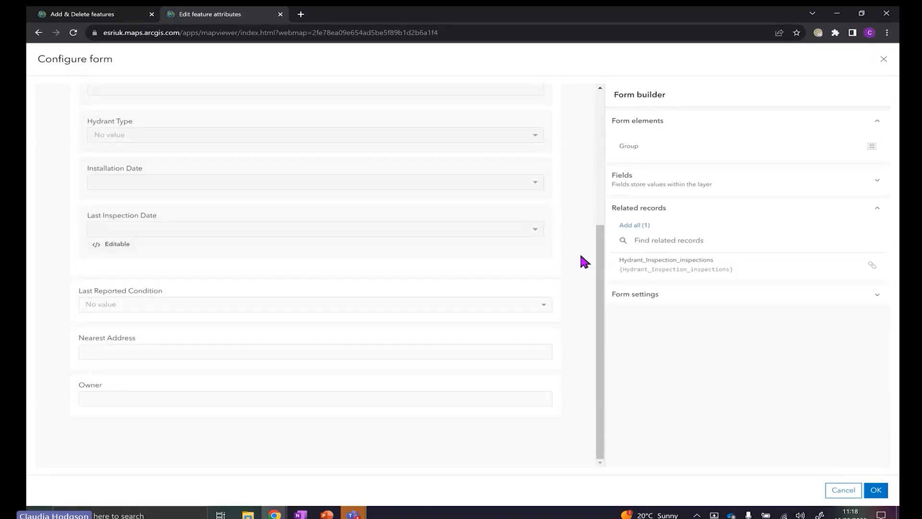
pyautogui.moveTo(704, 264); pyautogui.dragTo(180, 437)
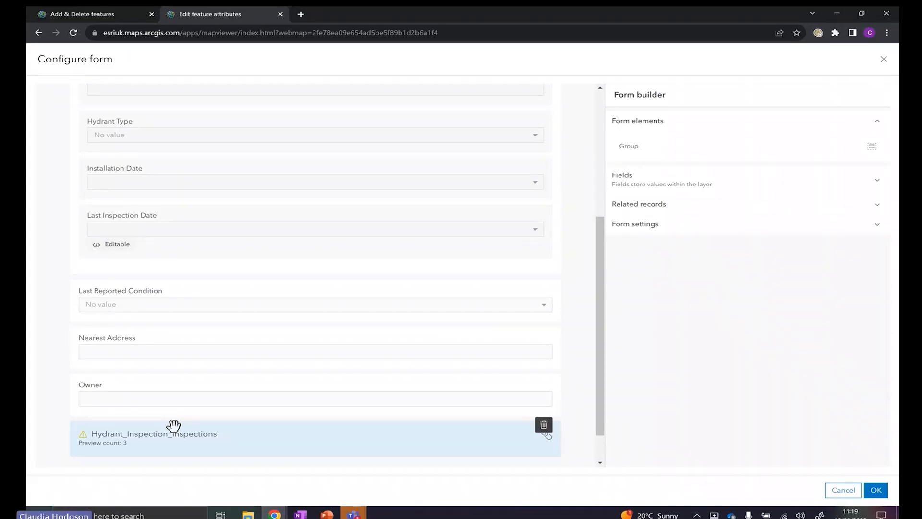
pyautogui.click(876, 490)
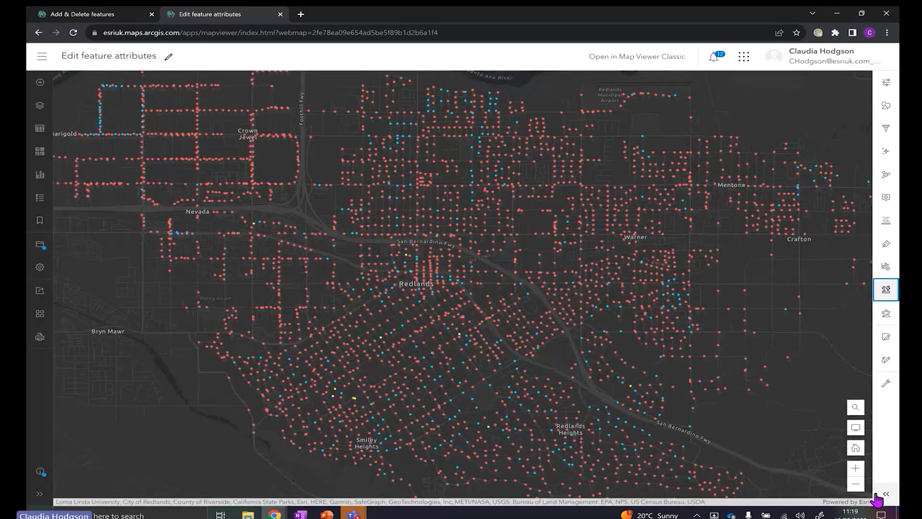
# Open a hydrant's attributes for editing in the Editor using Select
pyautogui.click(887, 336)
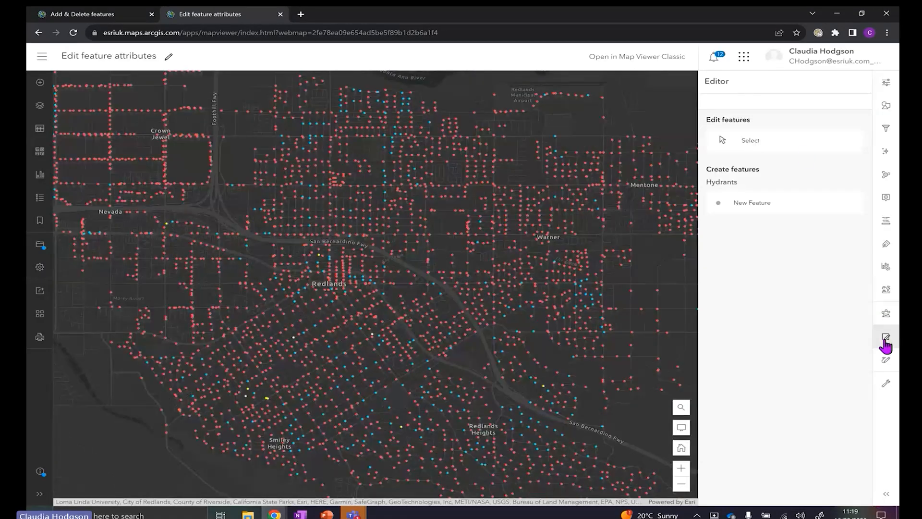
pyautogui.click(805, 150)
pyautogui.scroll(2, 551, 139)
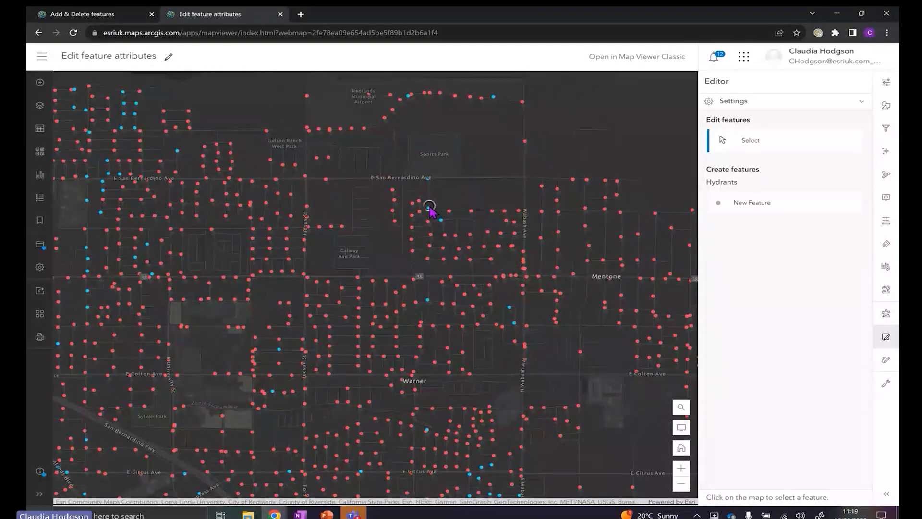
pyautogui.click(429, 208)
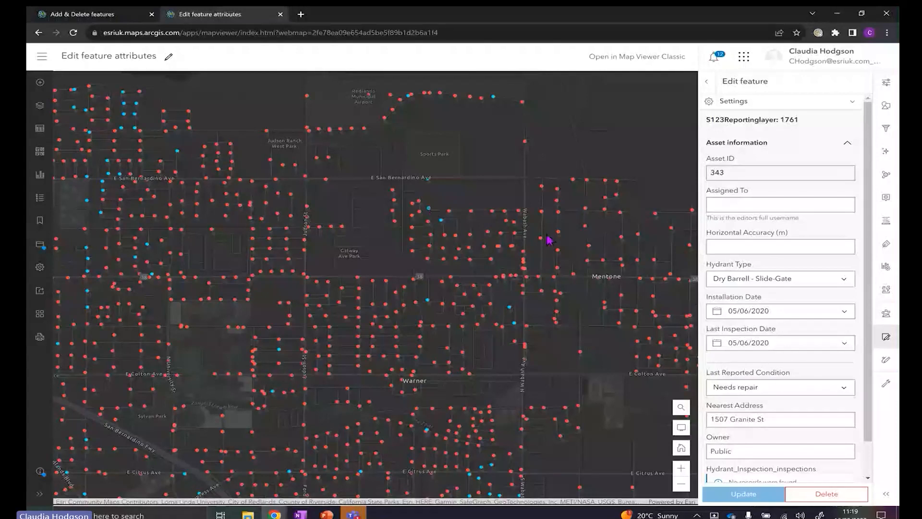
pyautogui.scroll(-1, 872, 350)
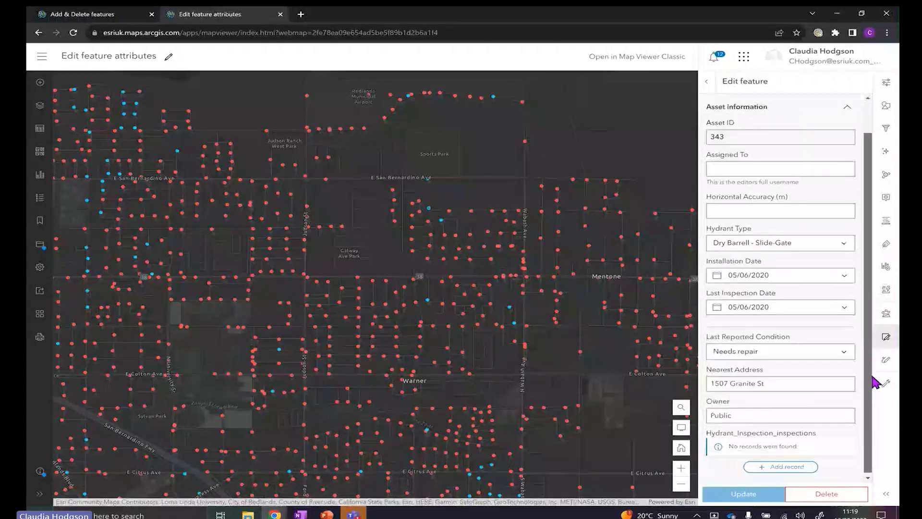
pyautogui.scroll(1, 871, 336)
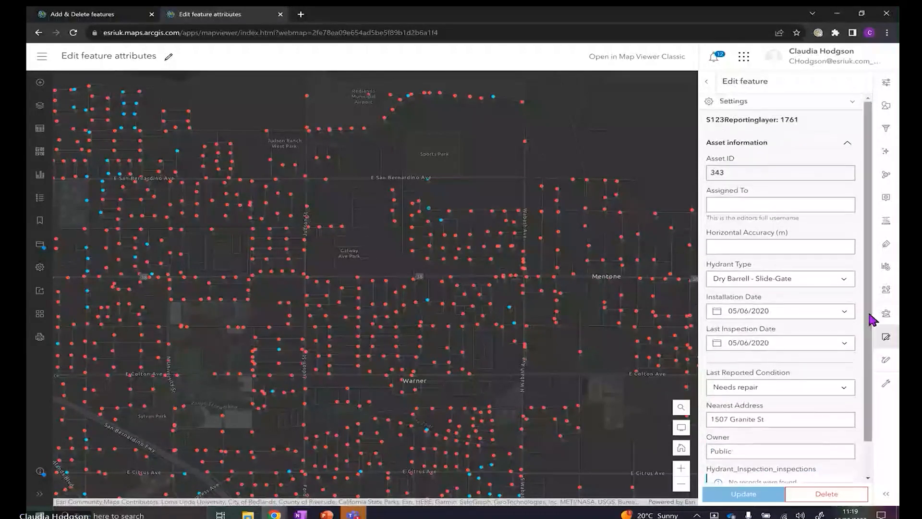
# Collapse and re-expand Asset information, and confirm Asset ID 343 cannot be edited
pyautogui.click(848, 146)
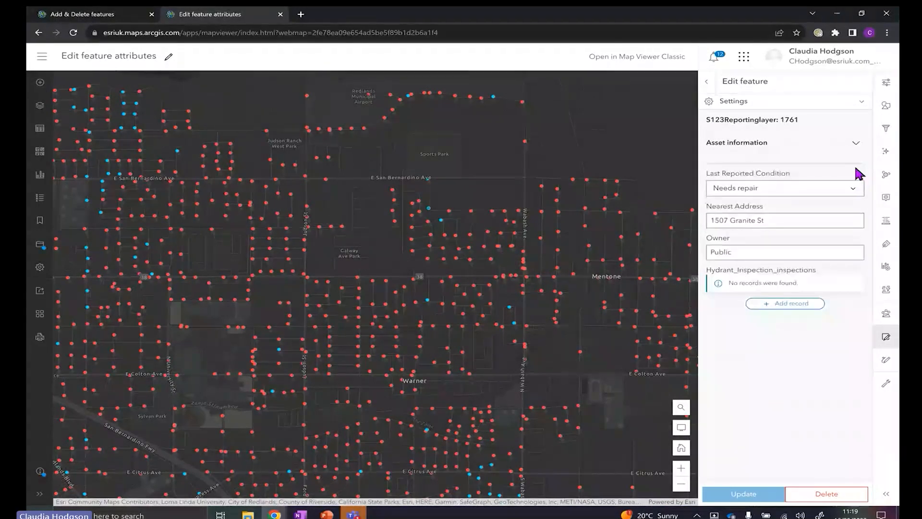
pyautogui.click(857, 145)
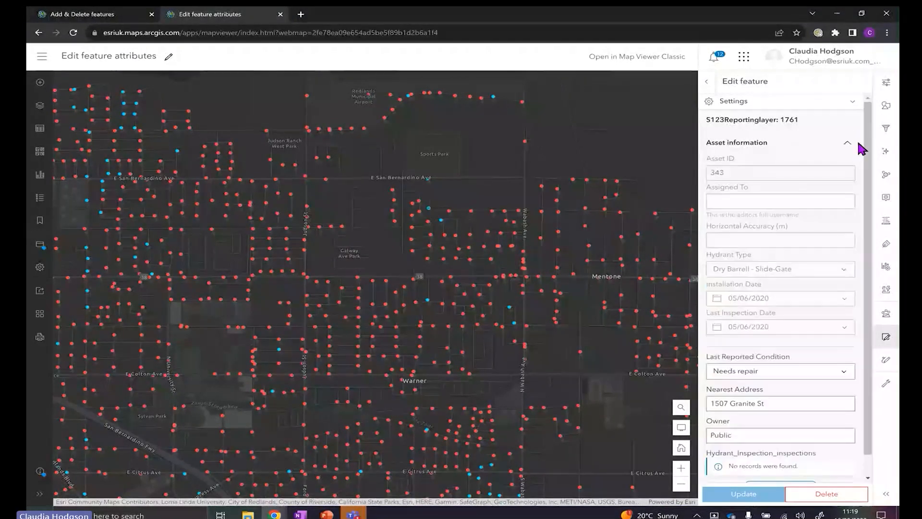
pyautogui.moveTo(780, 172); pyautogui.dragTo(717, 173)
pyautogui.click(732, 174)
pyautogui.doubleClick(724, 174)
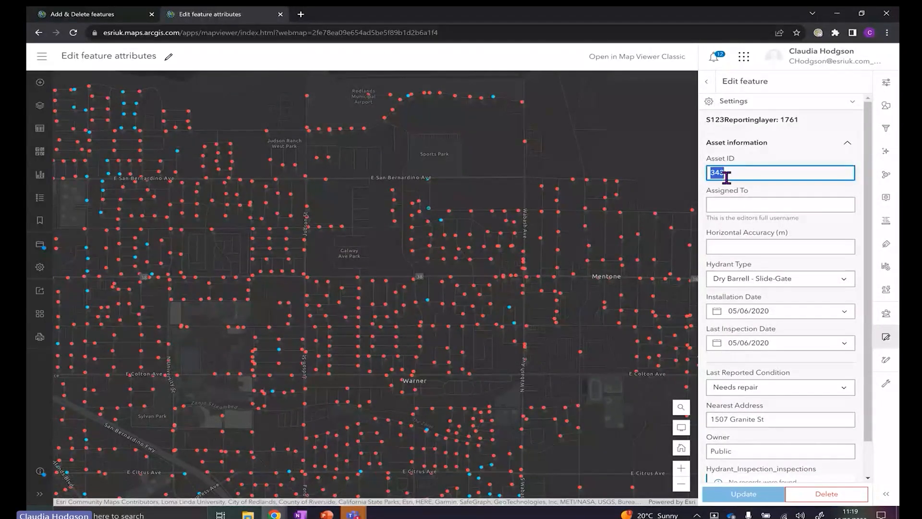
pyautogui.click(727, 174)
# Fill in Assigned To with the editor's e-mail username
pyautogui.click(716, 205)
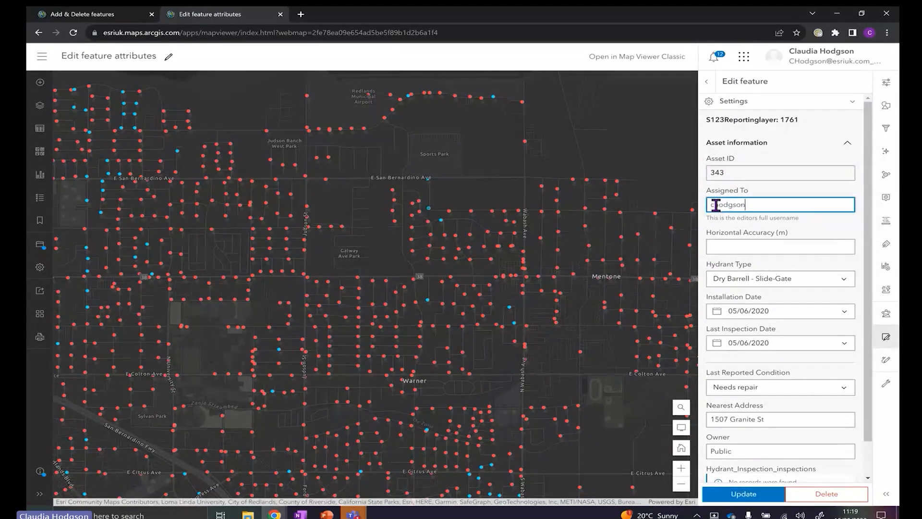
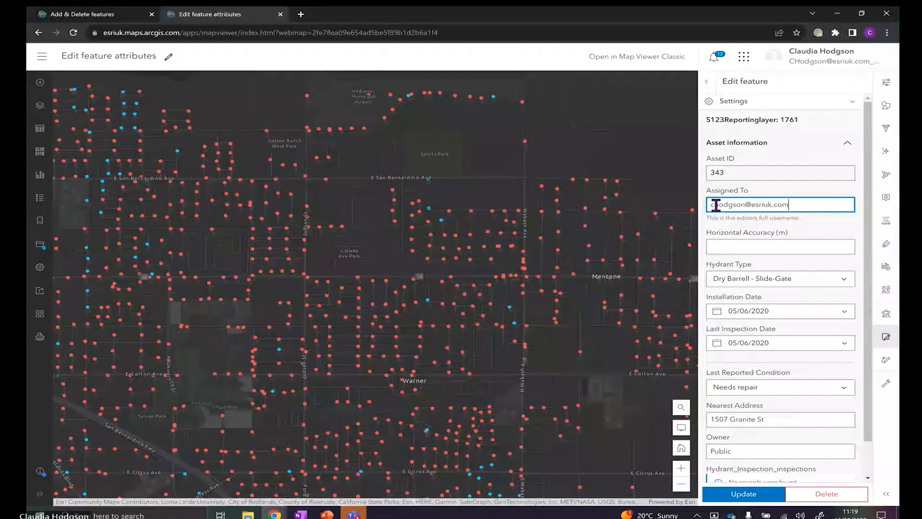
pyautogui.scroll(-1, 730, 208)
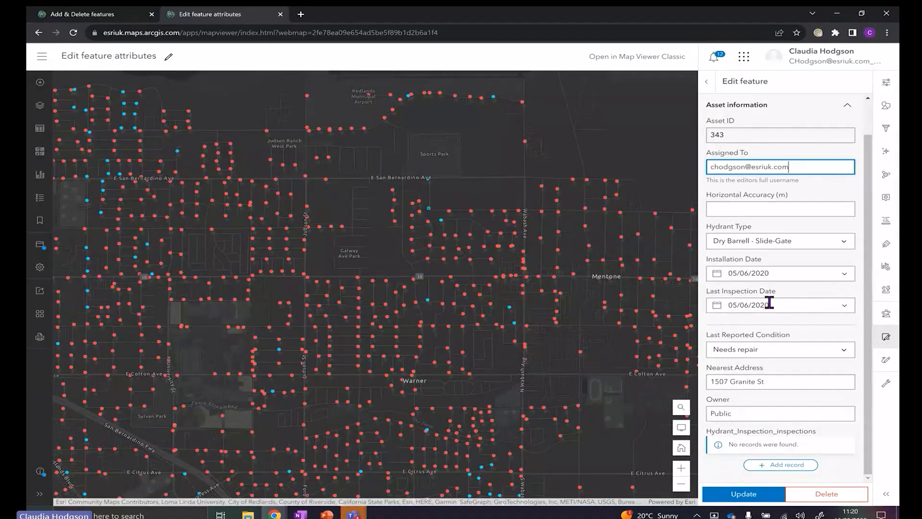
# Browse the Last Inspection Date calendar, then advance the slide show to 'Edit with our Apps'
pyautogui.click(842, 309)
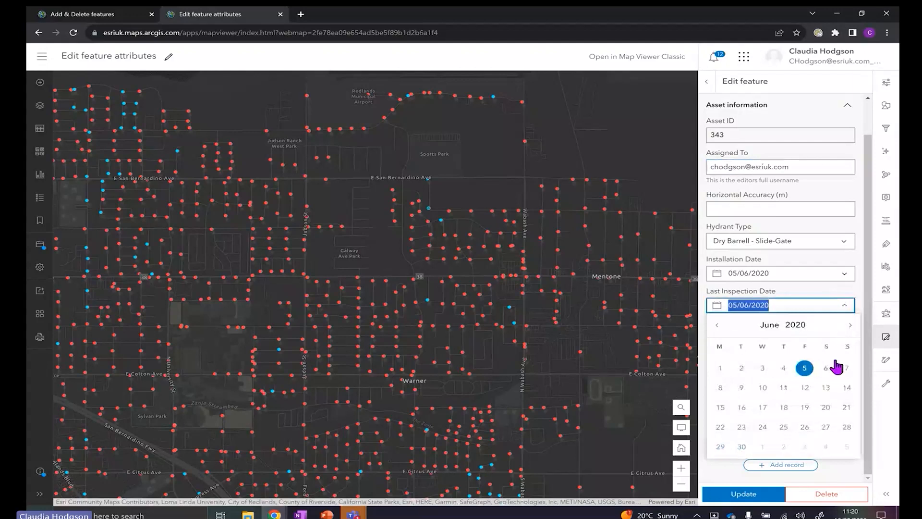
pyautogui.click(850, 324)
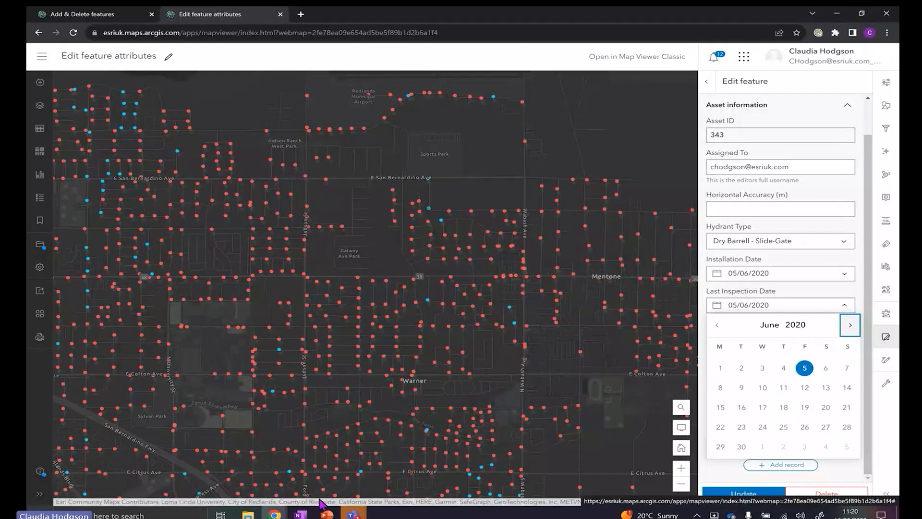
pyautogui.hotkey('alt', 'Tab')
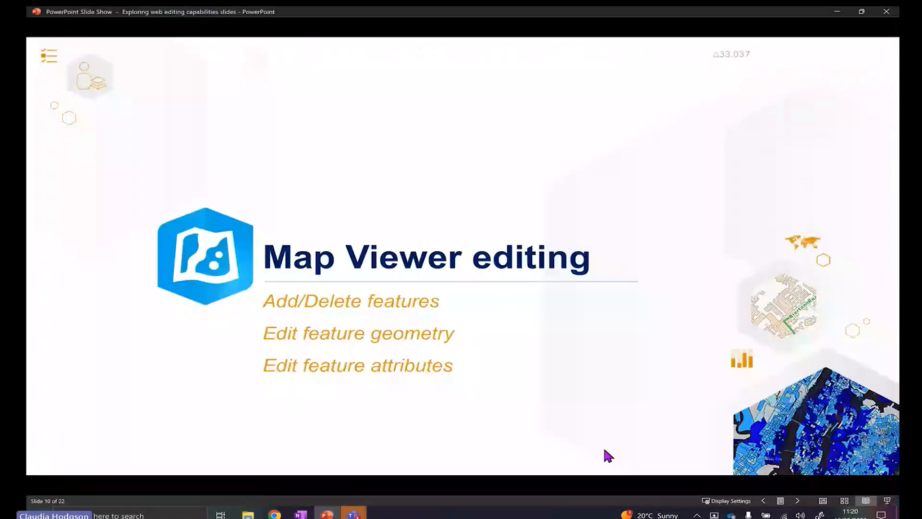
pyautogui.click(798, 501)
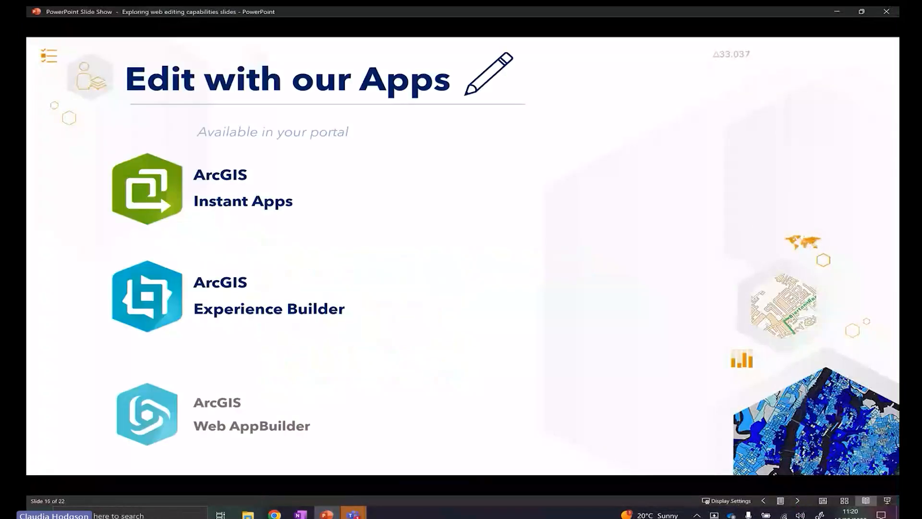
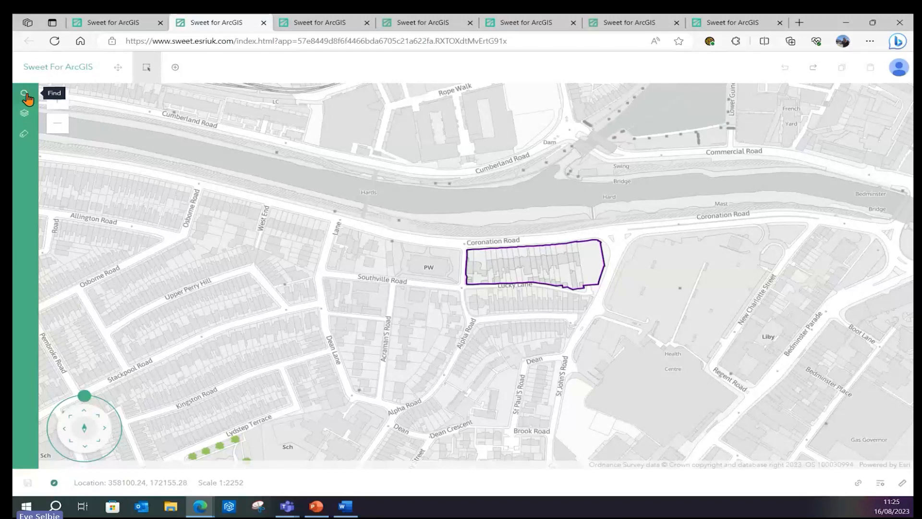
# Glance at the Find and Layers panels, then close the layer list
pyautogui.click(26, 96)
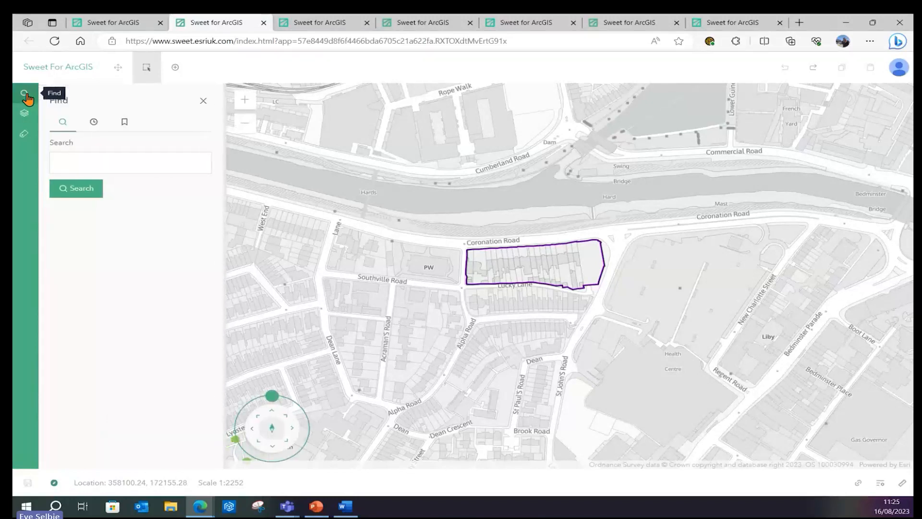
pyautogui.click(24, 114)
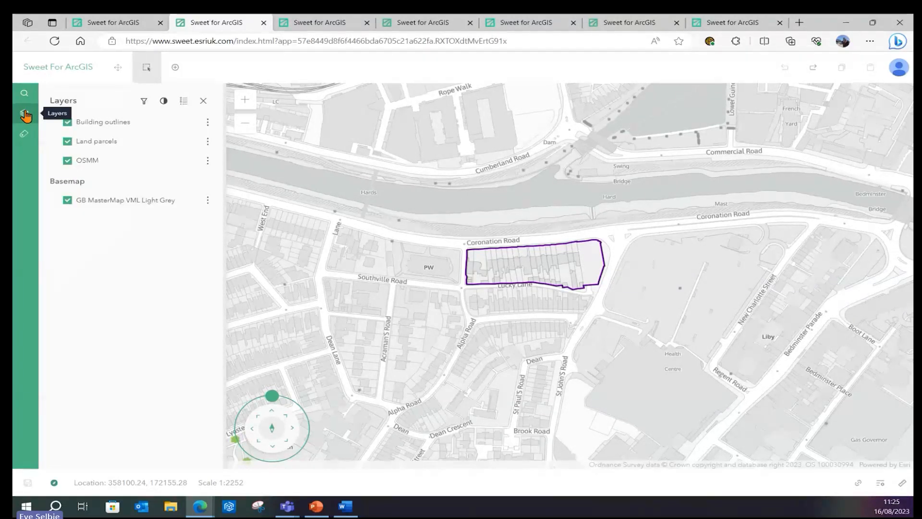
pyautogui.click(204, 101)
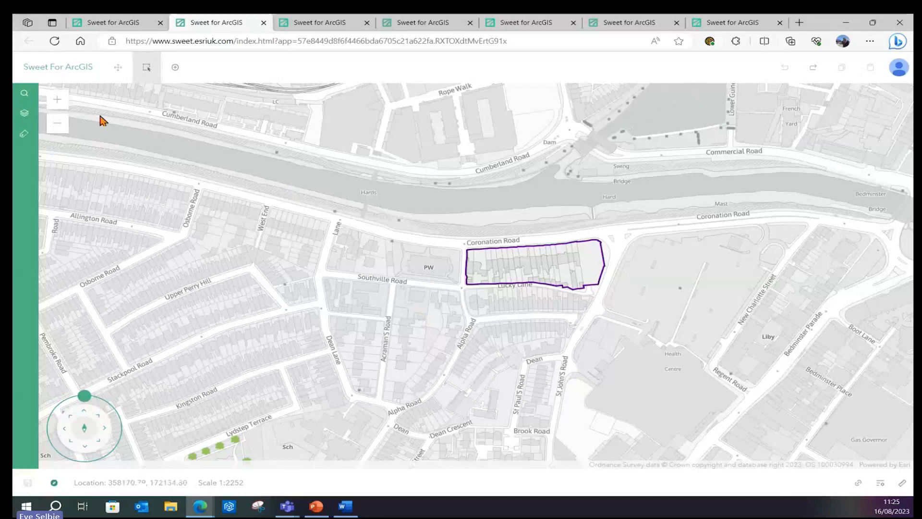
# Zoom in two levels, pan to frame the parcel, and select the Coronation Road parcel
pyautogui.click(59, 101)
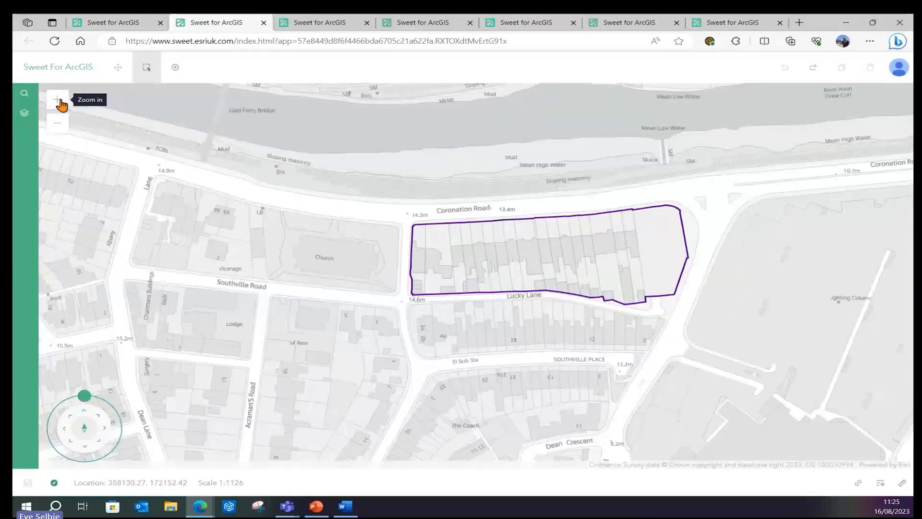
pyautogui.click(59, 100)
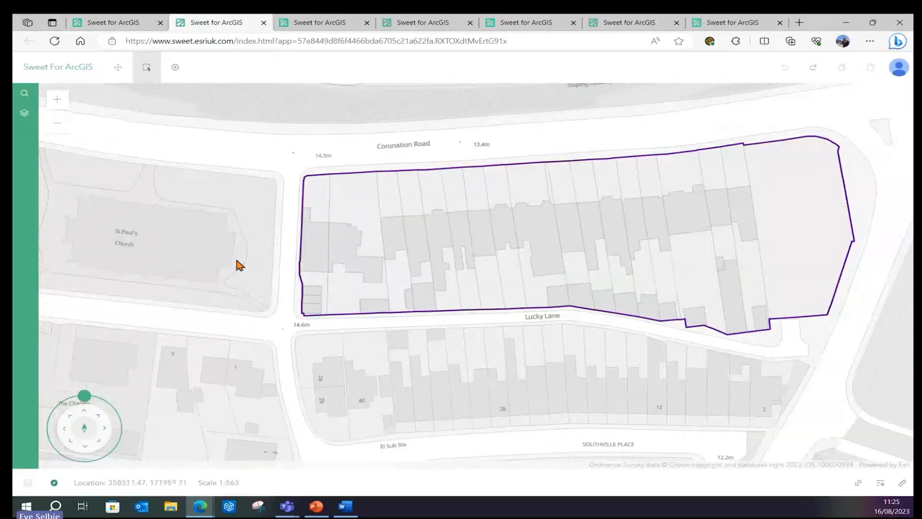
pyautogui.moveTo(279, 241); pyautogui.dragTo(263, 266)
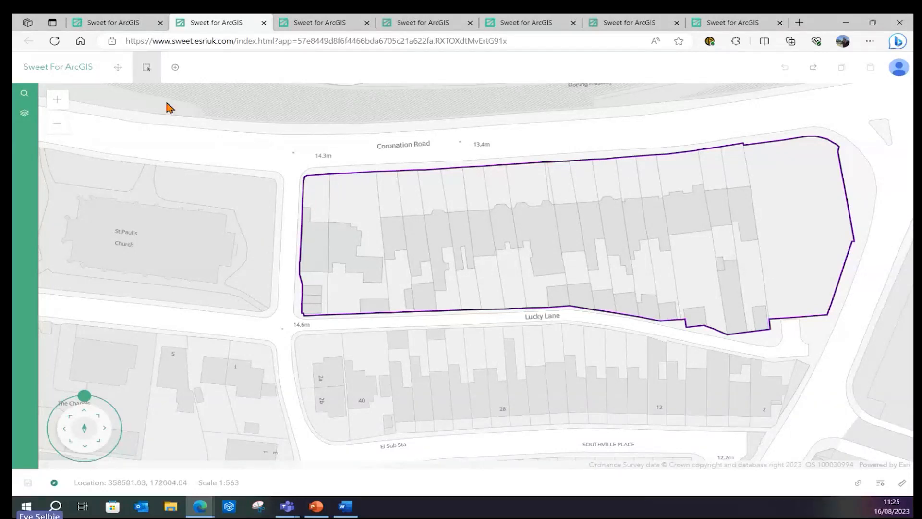
pyautogui.click(119, 75)
pyautogui.moveTo(304, 163); pyautogui.dragTo(102, 168)
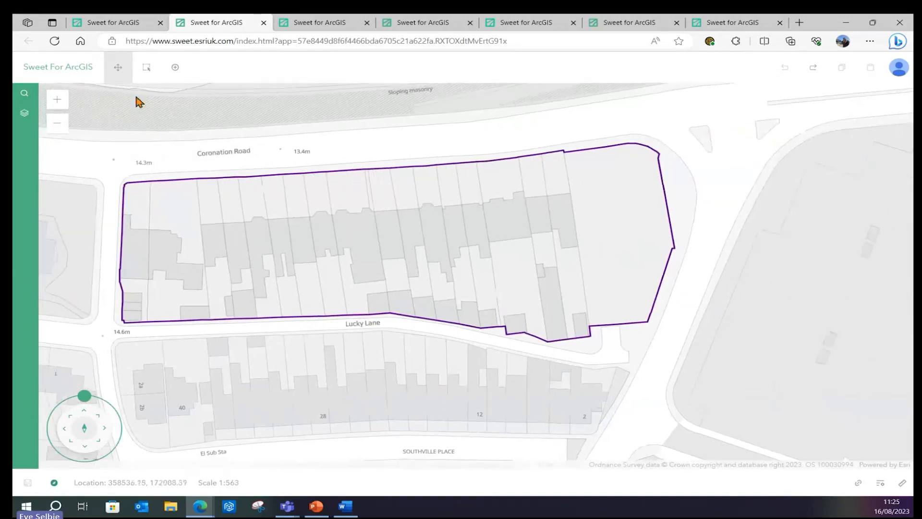
pyautogui.click(146, 77)
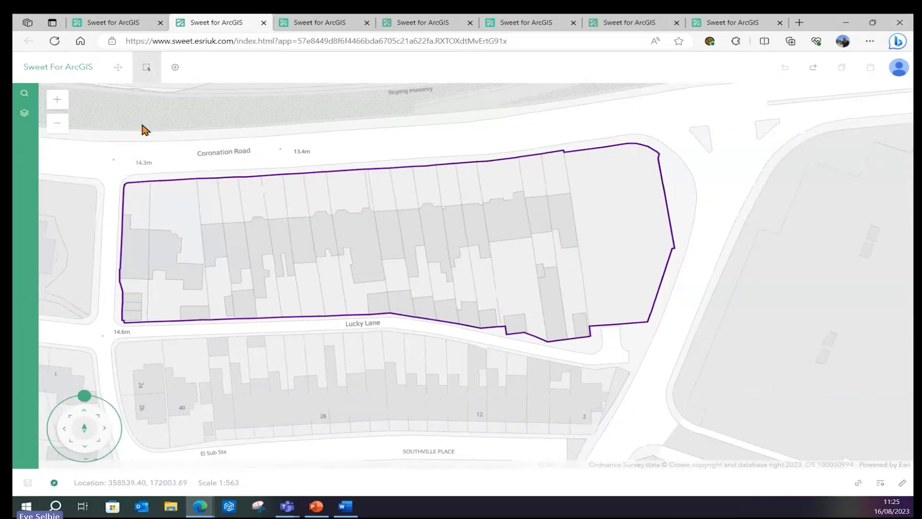
pyautogui.click(135, 184)
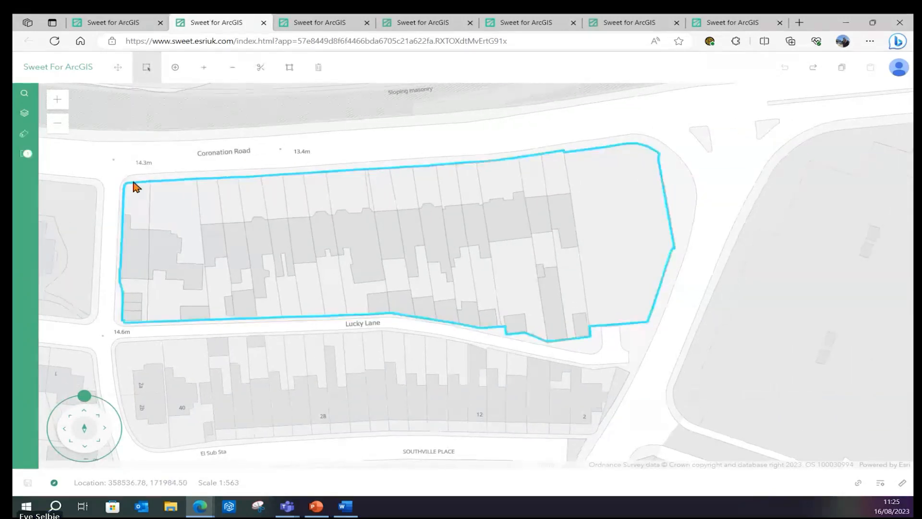
# Show the parcel's properties and pick the Building outlines template with Follow draw mode
pyautogui.click(24, 134)
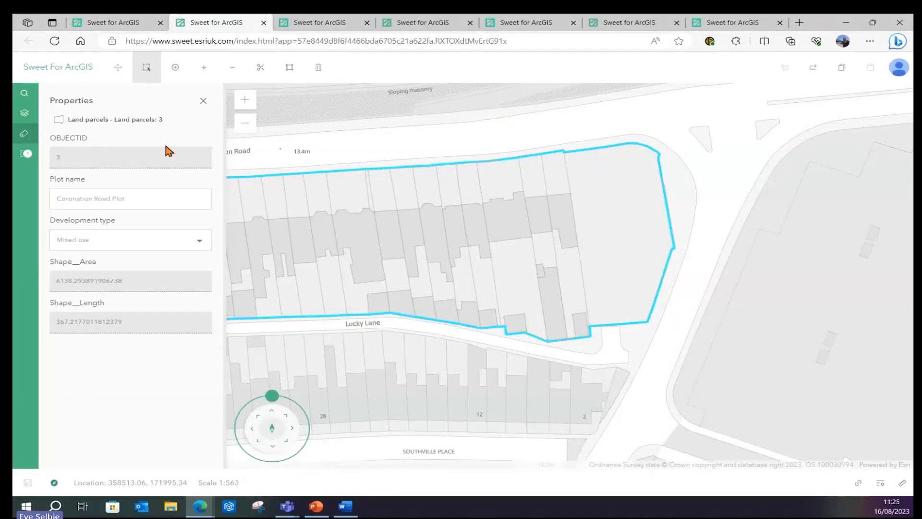
pyautogui.click(175, 67)
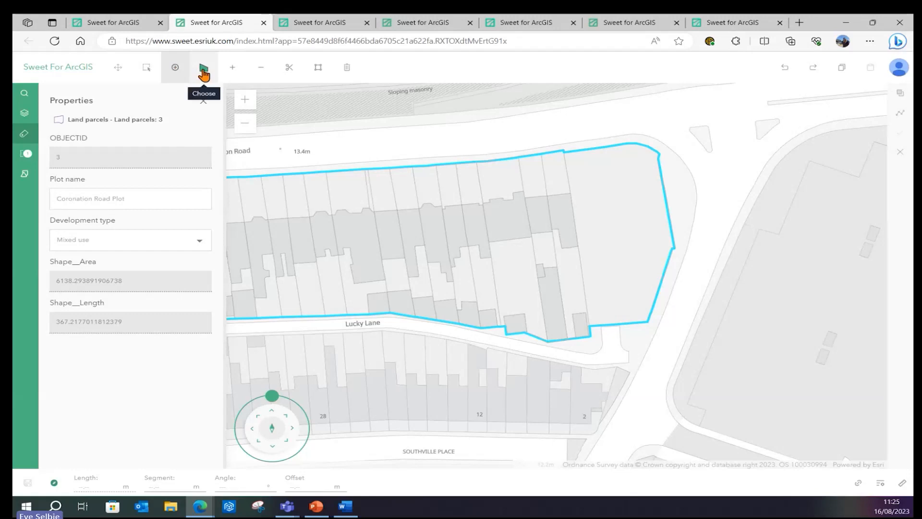
pyautogui.click(204, 72)
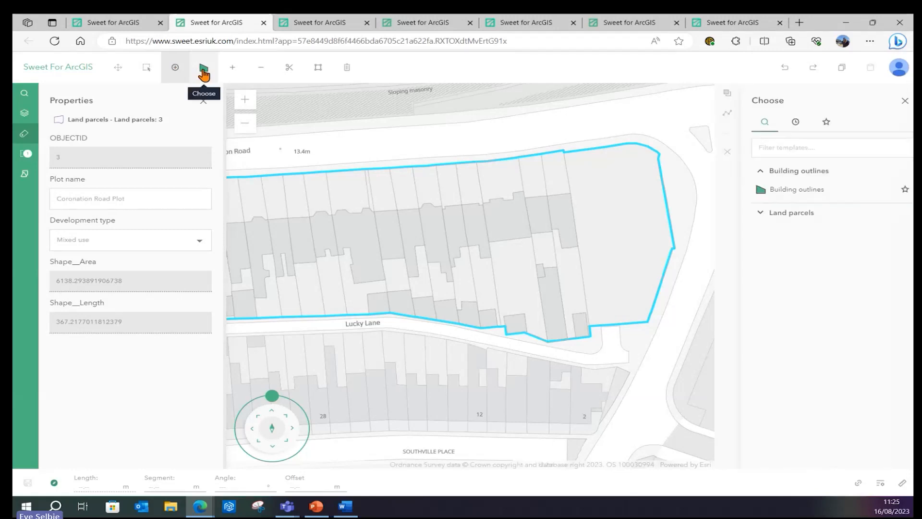
pyautogui.click(782, 192)
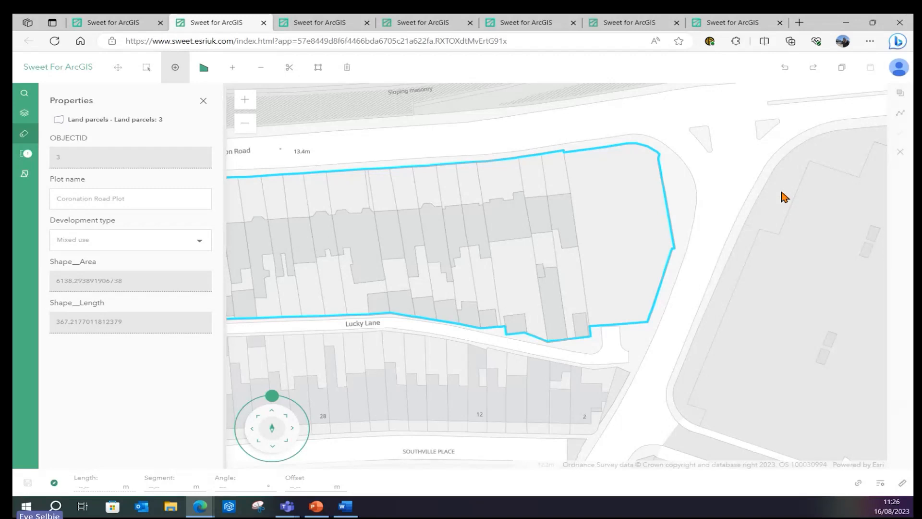
pyautogui.click(897, 118)
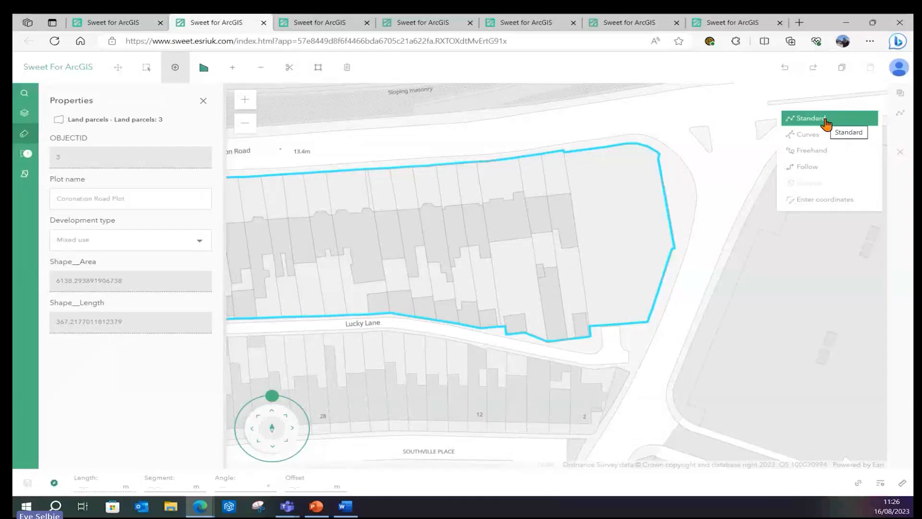
pyautogui.click(806, 167)
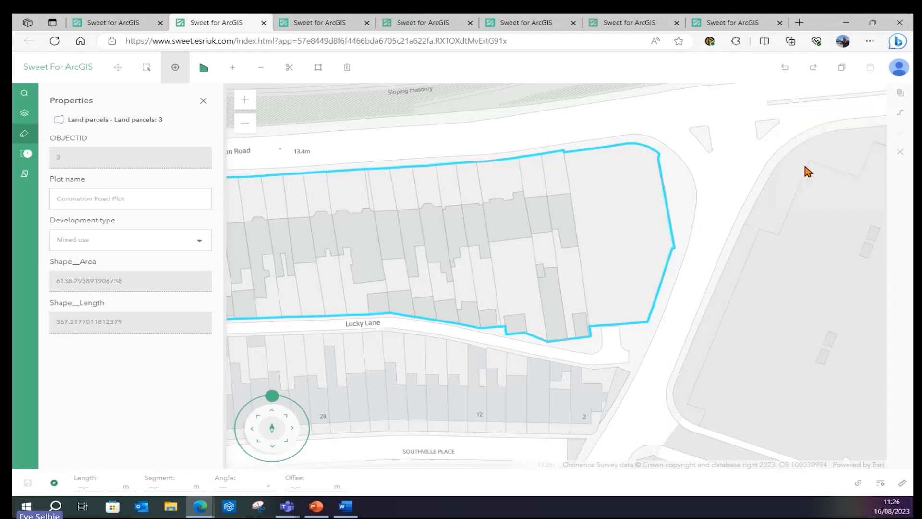
# Trace a building outline along existing plot lines in Follow mode, then undo and redo it
pyautogui.click(572, 196)
pyautogui.click(579, 246)
pyautogui.click(566, 248)
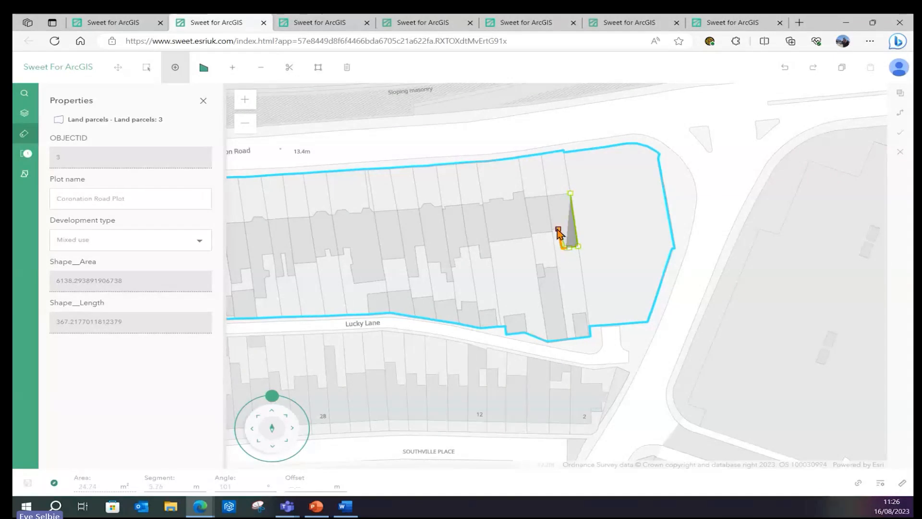
pyautogui.click(548, 196)
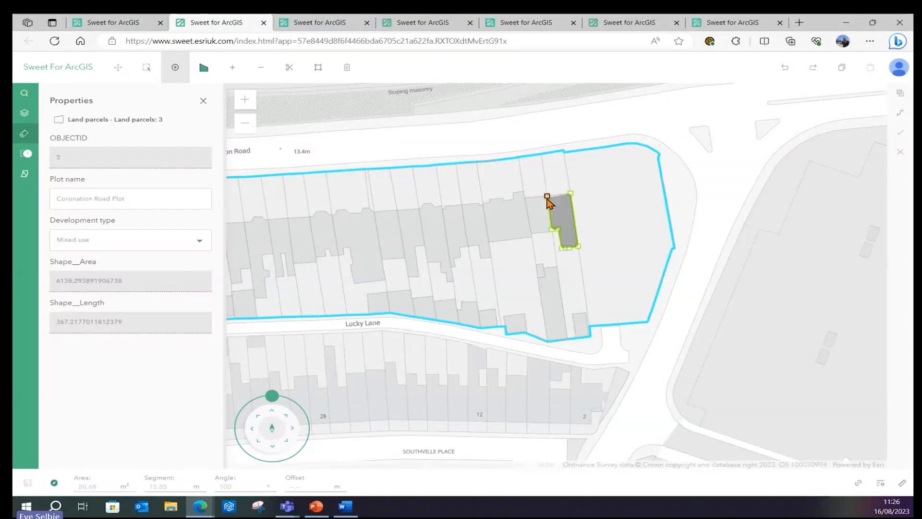
pyautogui.click(571, 194)
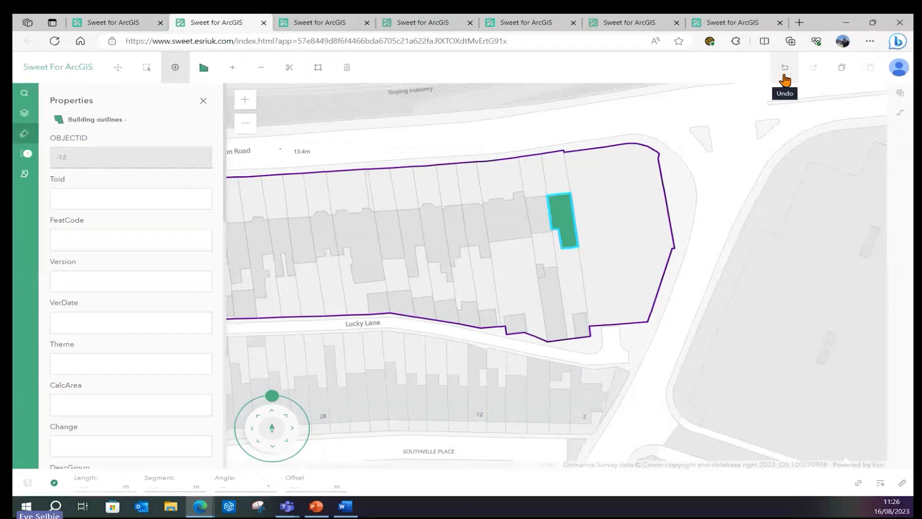
pyautogui.click(785, 69)
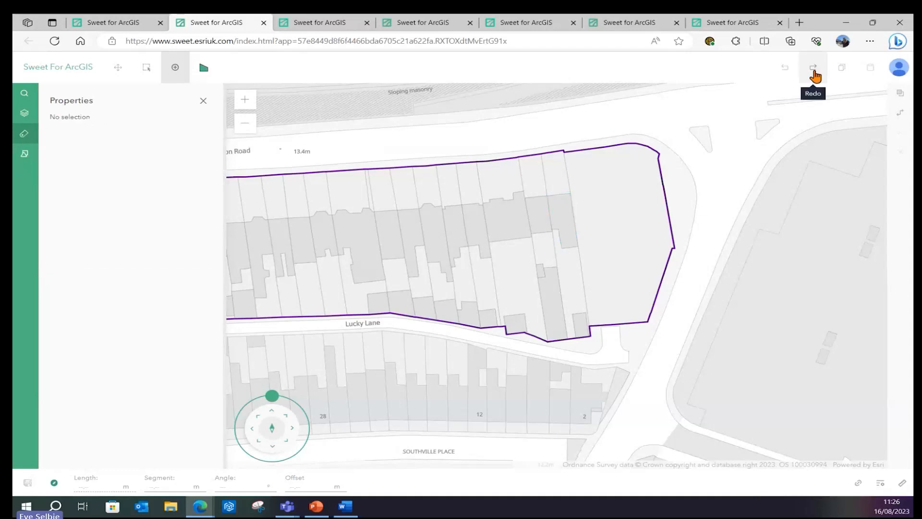
pyautogui.click(814, 69)
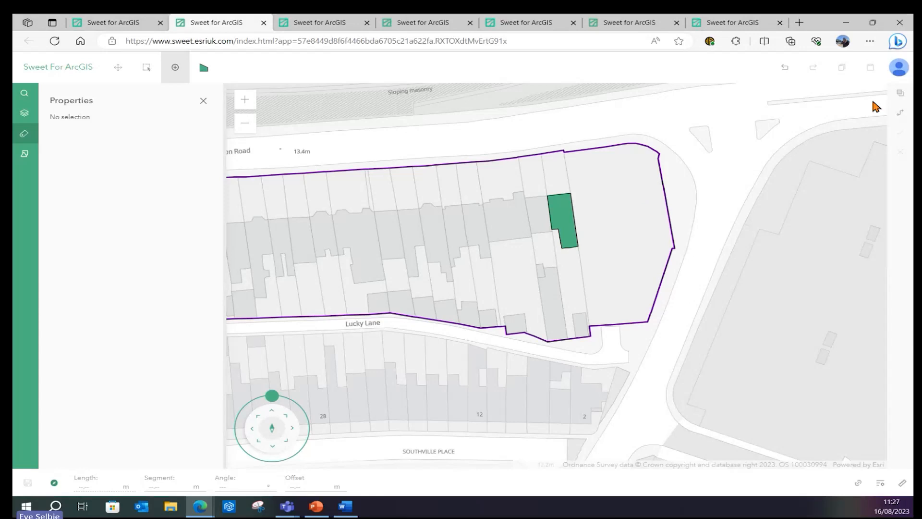
# Draw a four-corner building outline in Standard mode along the Coronation Road frontage, then go to the app builder
pyautogui.click(901, 116)
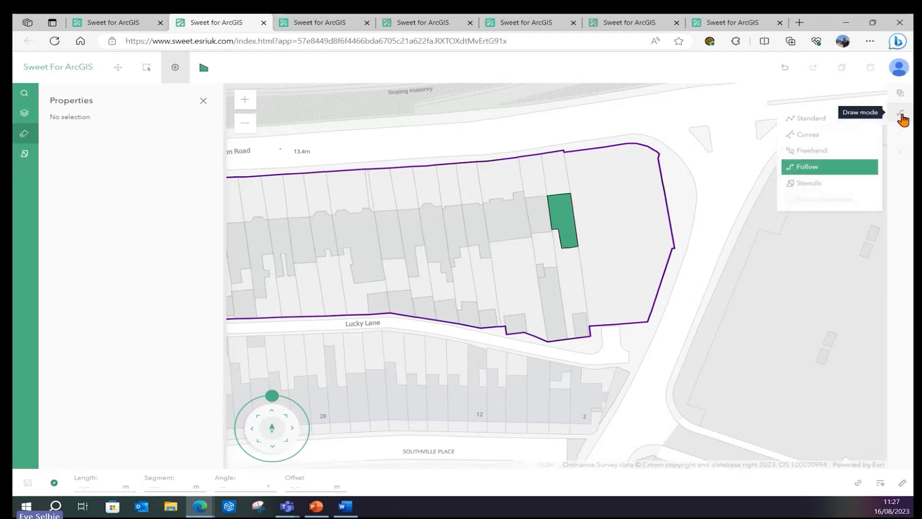
pyautogui.click(826, 119)
pyautogui.click(361, 149)
pyautogui.click(359, 190)
pyautogui.click(467, 189)
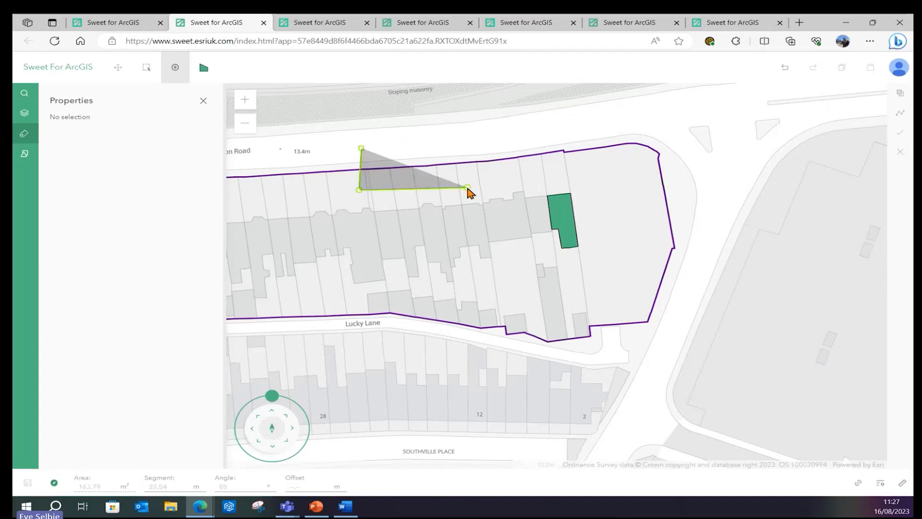
pyautogui.click(465, 138)
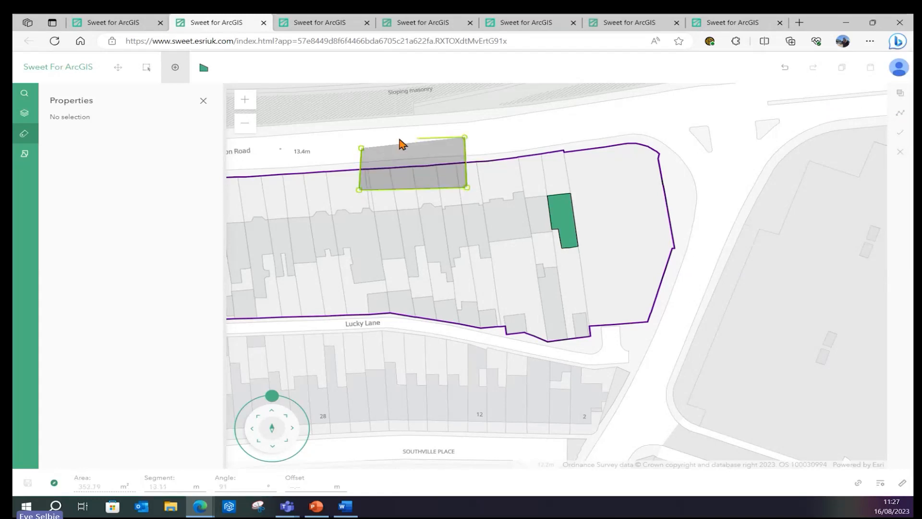
pyautogui.click(361, 150)
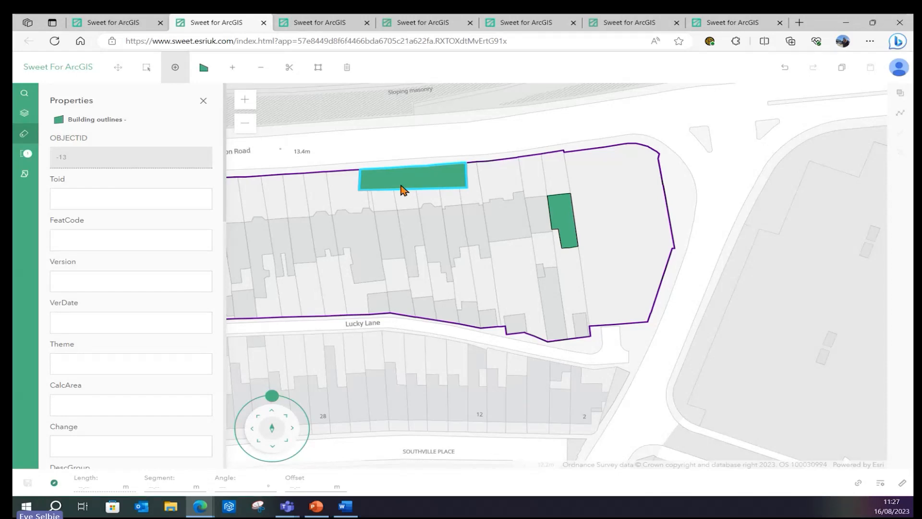
pyautogui.click(321, 26)
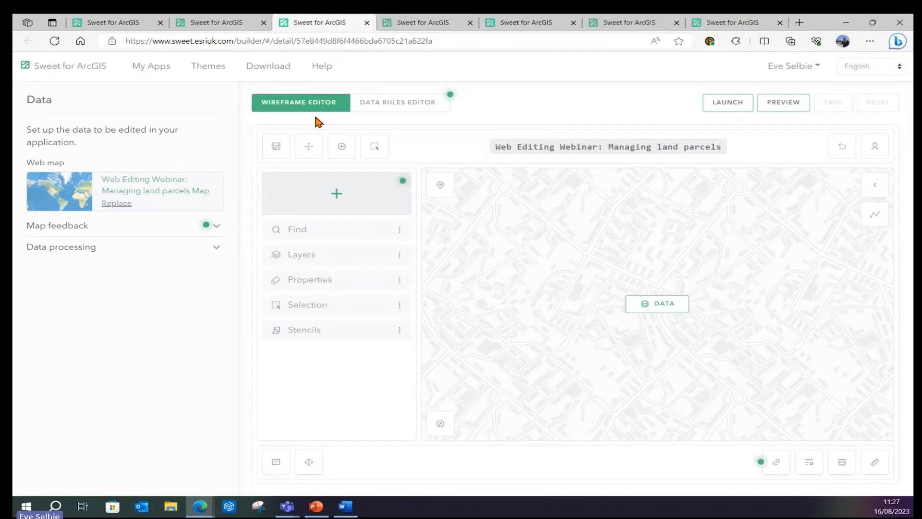
# Review the Single Layer and Multi Layer topology rules in the Data Rules Editor, then return to the parcels map
pyautogui.click(395, 114)
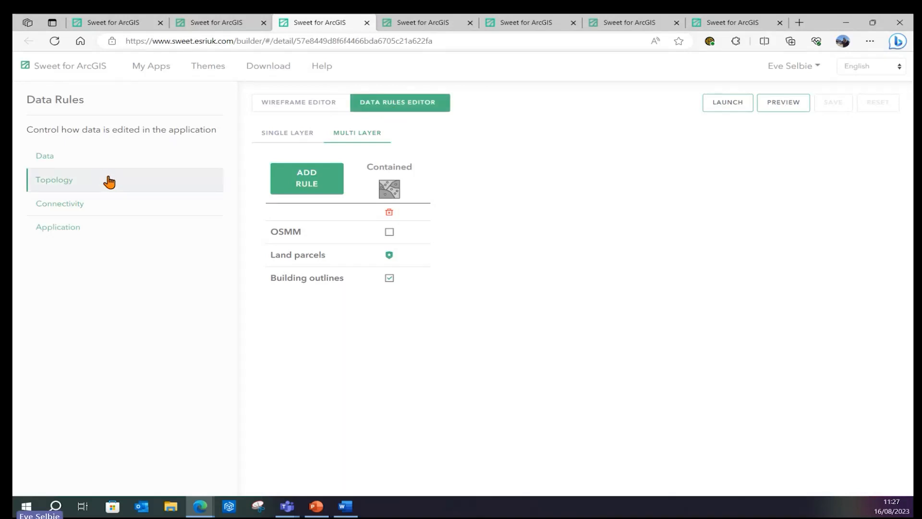
pyautogui.click(274, 139)
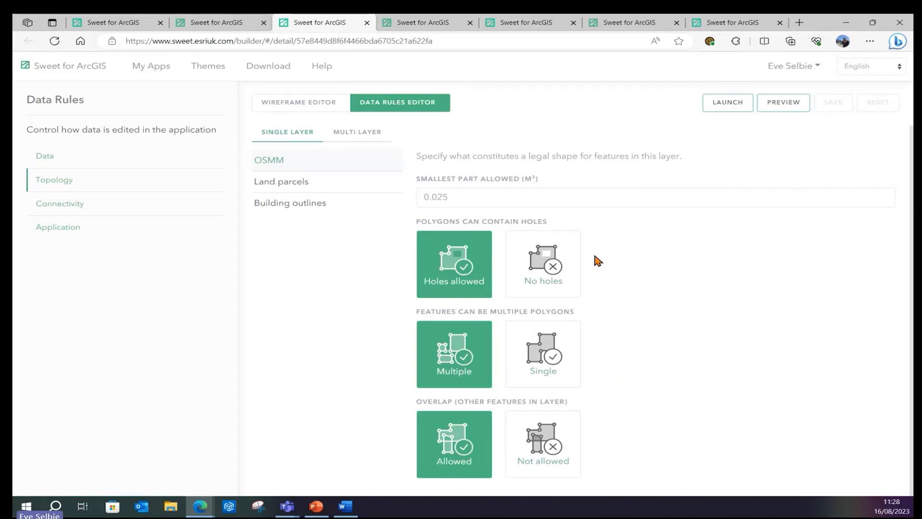
pyautogui.click(362, 137)
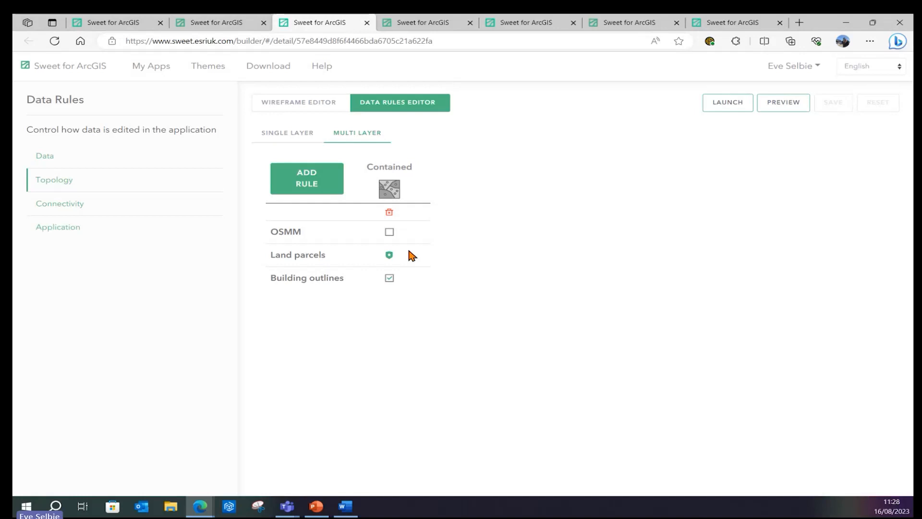
pyautogui.click(233, 22)
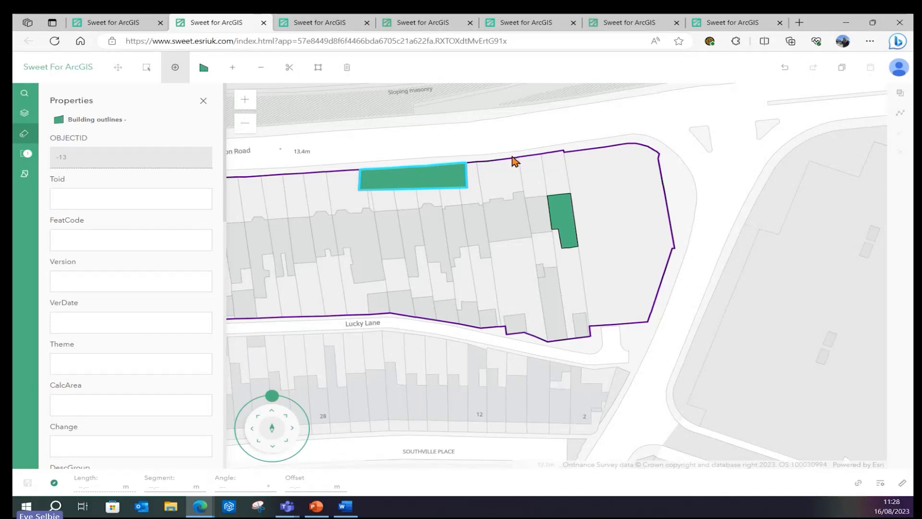
# Drop the started boundary sketch with the Select tool, then move to the biodiversity habitat map
pyautogui.moveTo(516, 156); pyautogui.dragTo(523, 156)
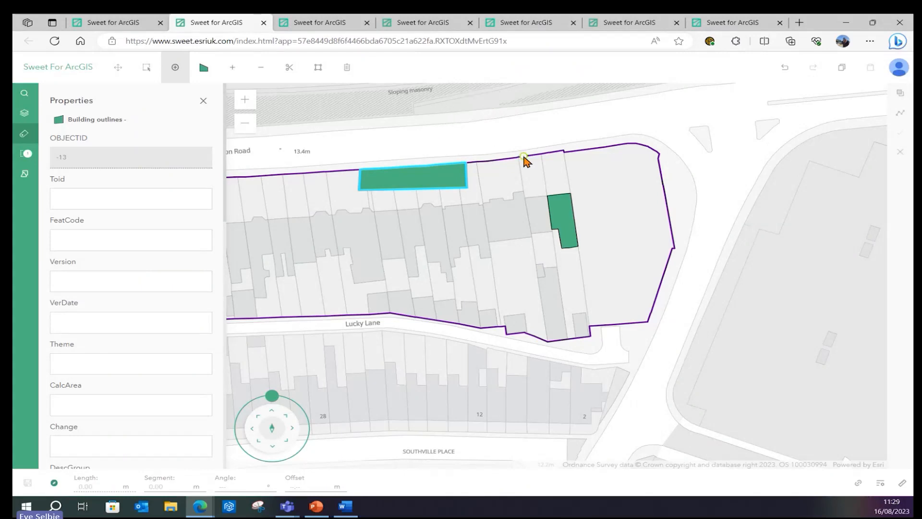
pyautogui.click(150, 72)
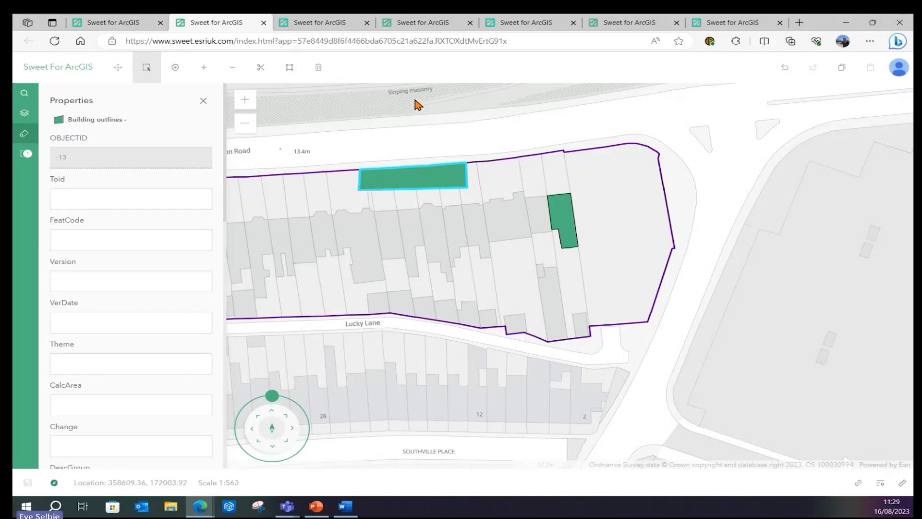
pyautogui.click(404, 27)
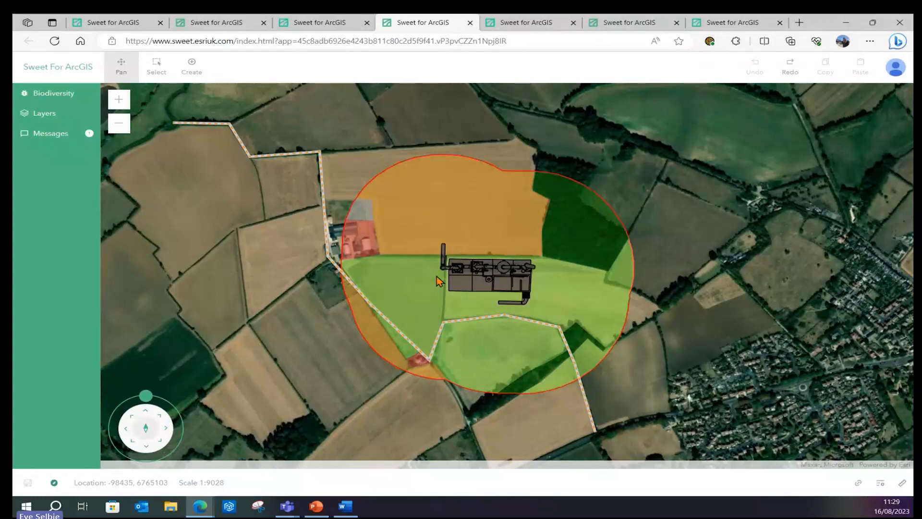
# Start a new habitat sketch by placing its first vertex, then go to the Biodiversity Net Gain builder
pyautogui.click(193, 69)
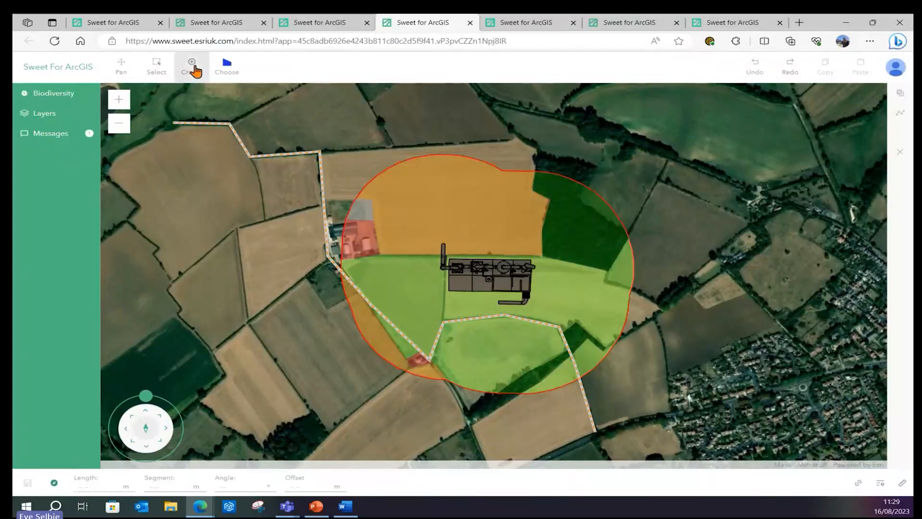
pyautogui.click(233, 75)
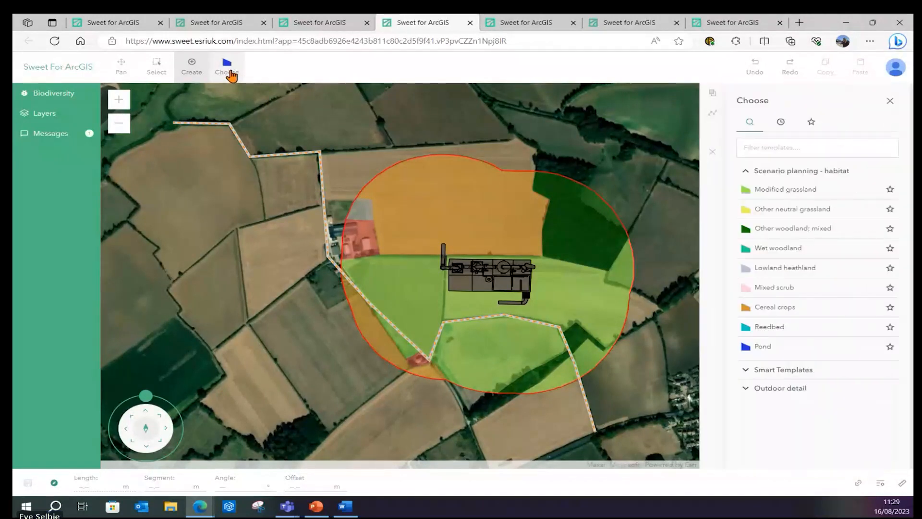
pyautogui.click(191, 67)
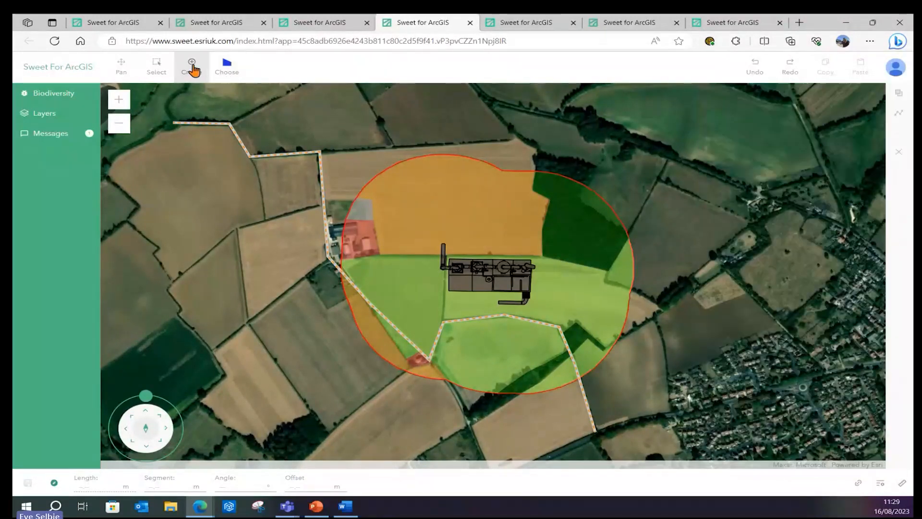
pyautogui.click(389, 277)
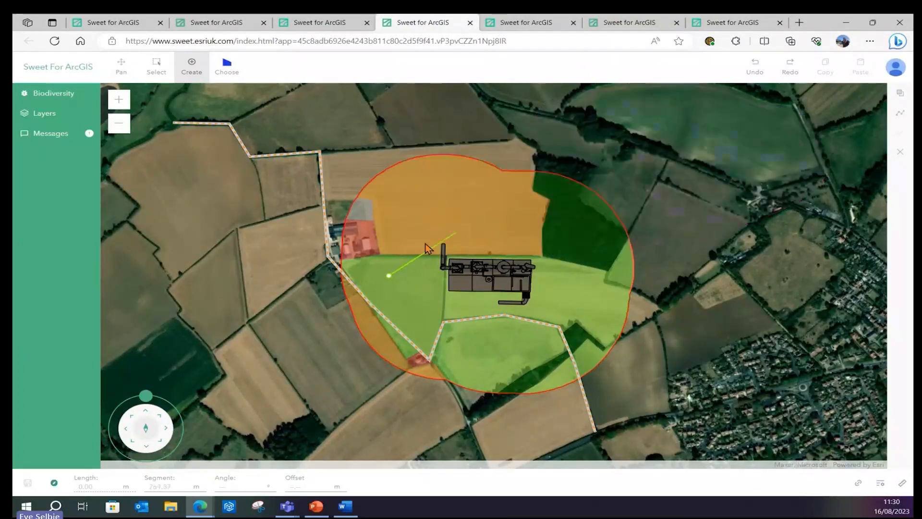
pyautogui.click(494, 24)
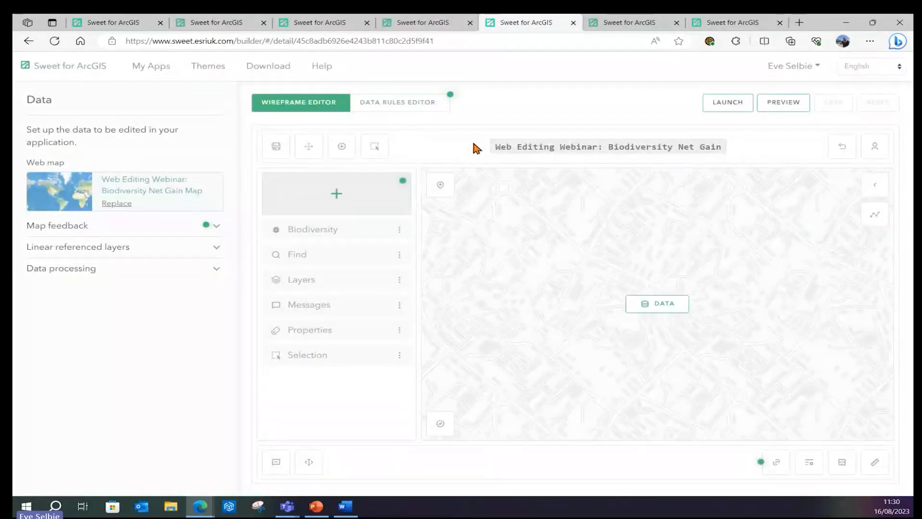
# Open the Breeding birds area warning feedback script and browse its HTML overlay examples, then return to the map
pyautogui.click(216, 228)
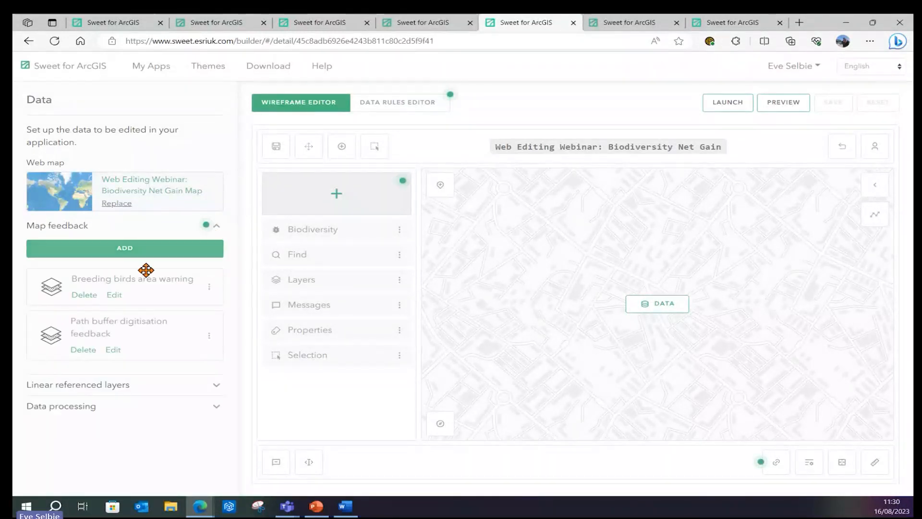
pyautogui.click(115, 296)
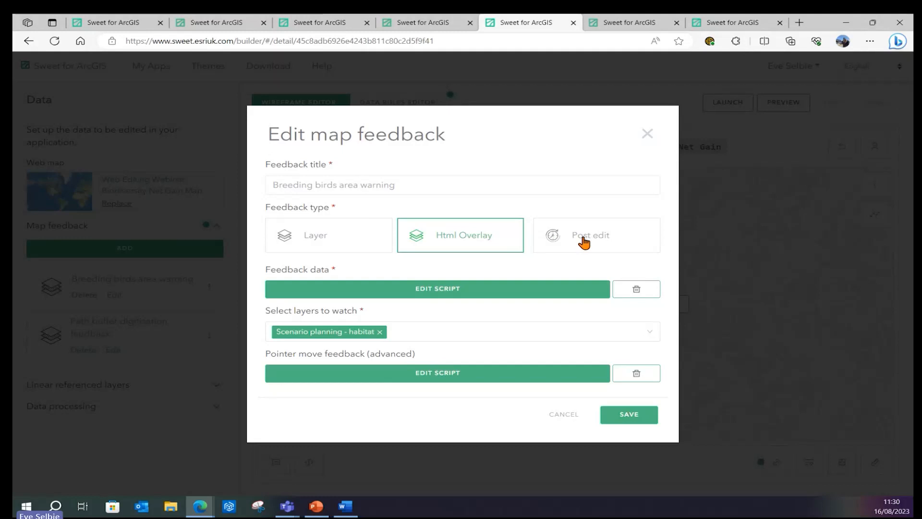
pyautogui.click(493, 294)
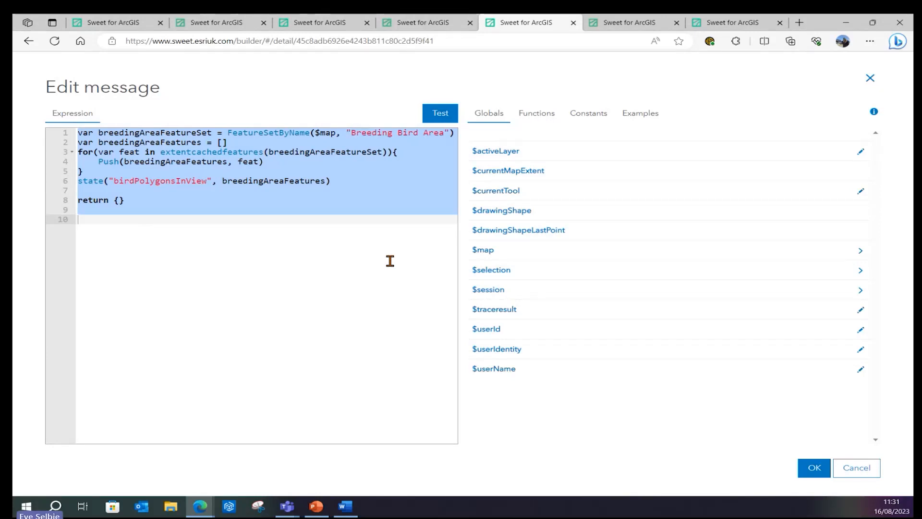
pyautogui.click(637, 116)
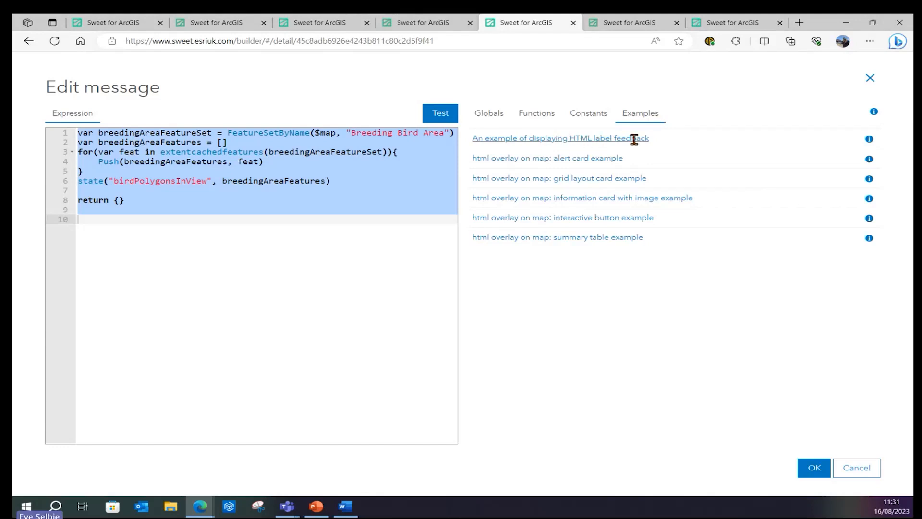
pyautogui.click(872, 84)
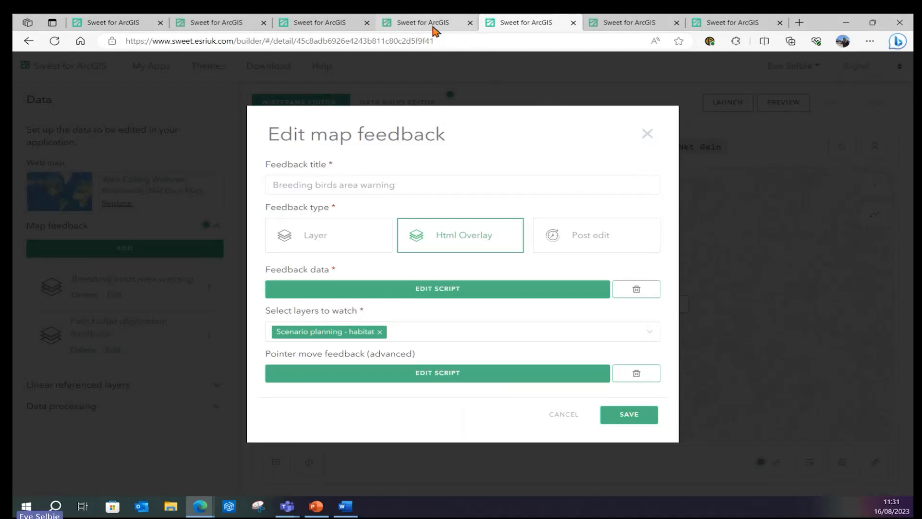
pyautogui.click(434, 29)
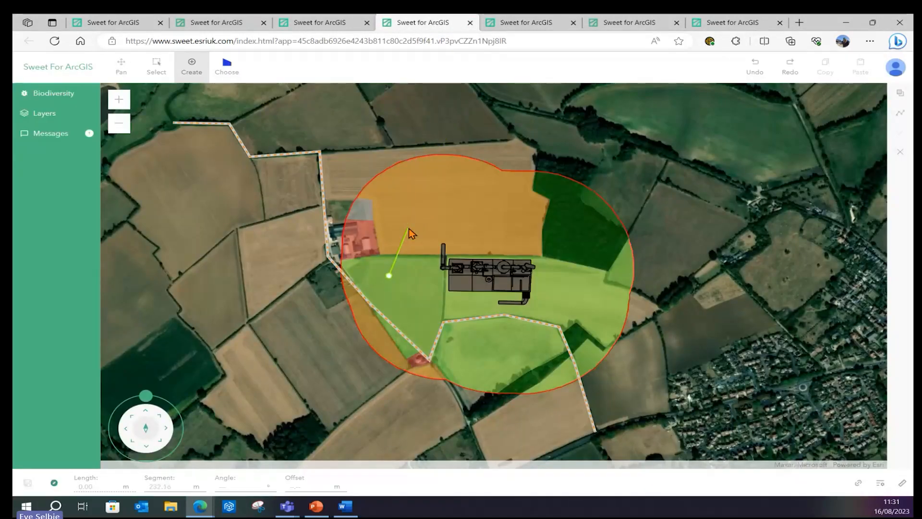
# Complete a triangular pond habitat, lifting the Biodiversity Score from 57.9 to 58.3, then close the feedback editor
pyautogui.click(68, 94)
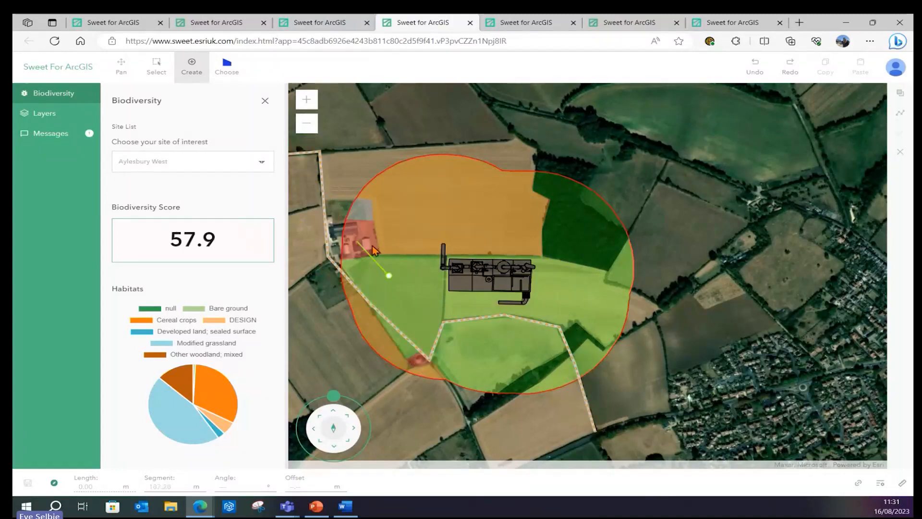
pyautogui.click(375, 262)
pyautogui.click(411, 260)
pyautogui.click(390, 277)
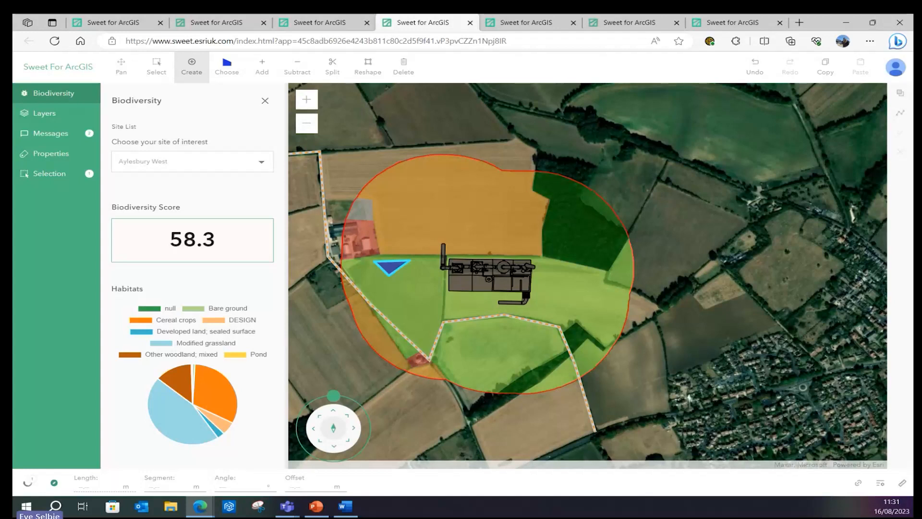
pyautogui.click(507, 25)
pyautogui.click(653, 139)
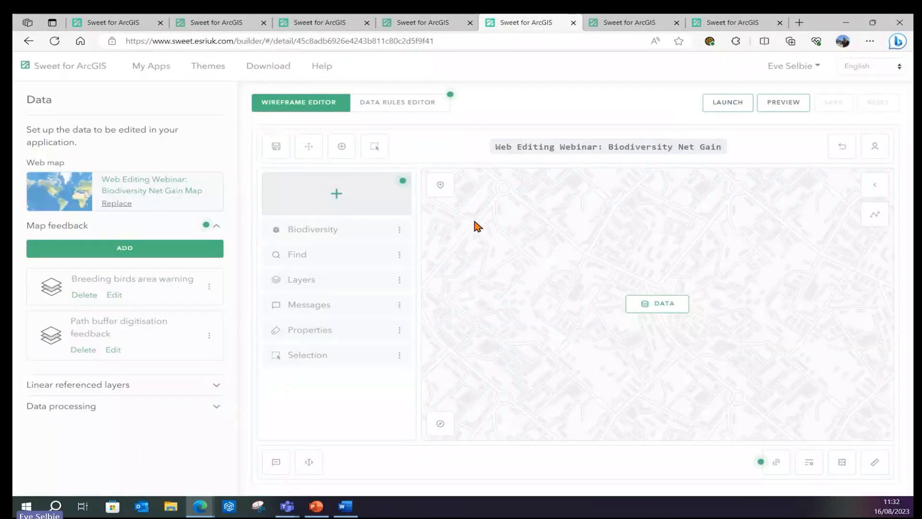
# Browse the Biodiversity panel's elements and the Add element types without adding any, then return to the map
pyautogui.click(335, 236)
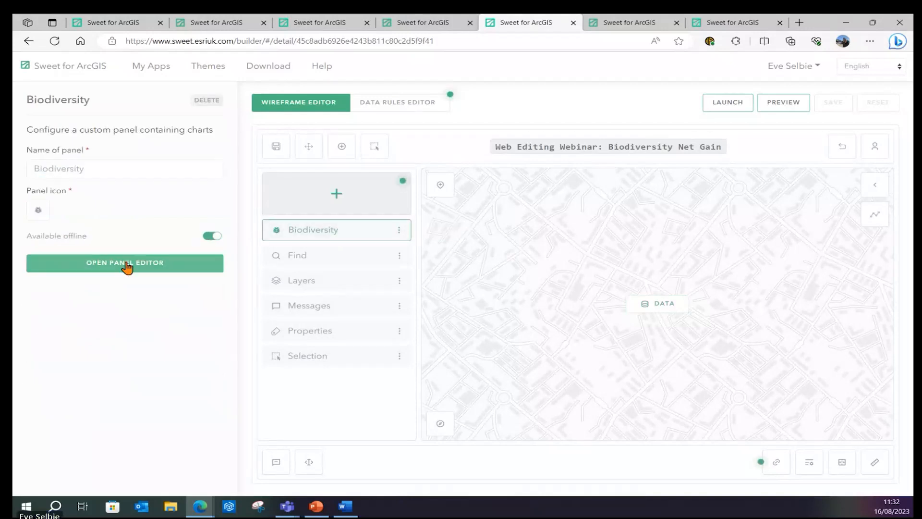
pyautogui.click(149, 262)
pyautogui.click(448, 144)
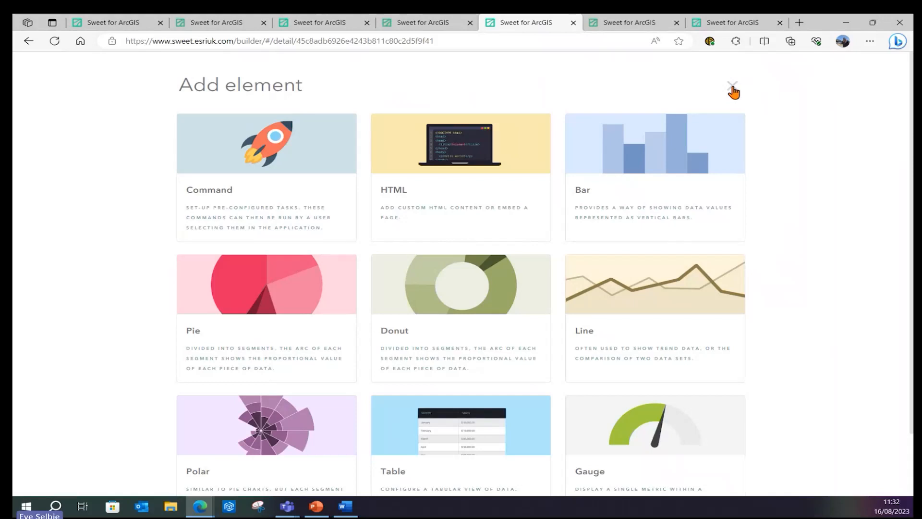
pyautogui.click(734, 92)
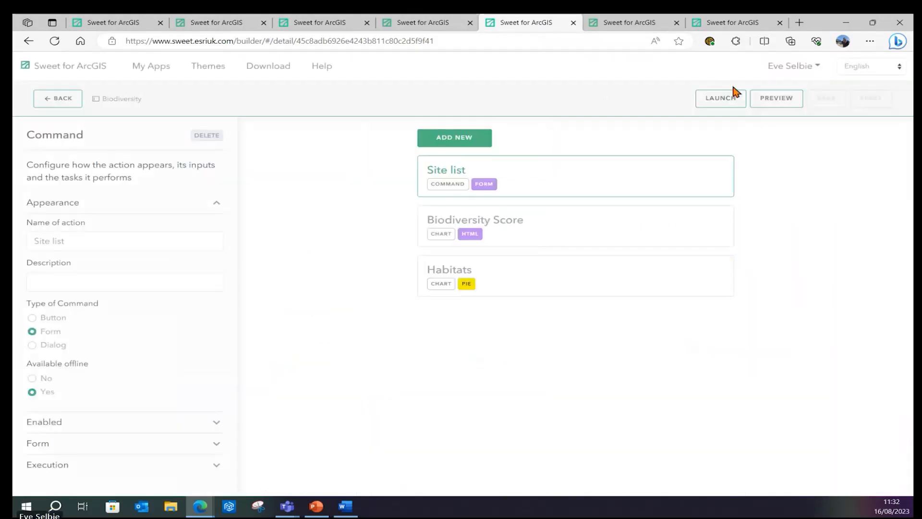
pyautogui.click(451, 30)
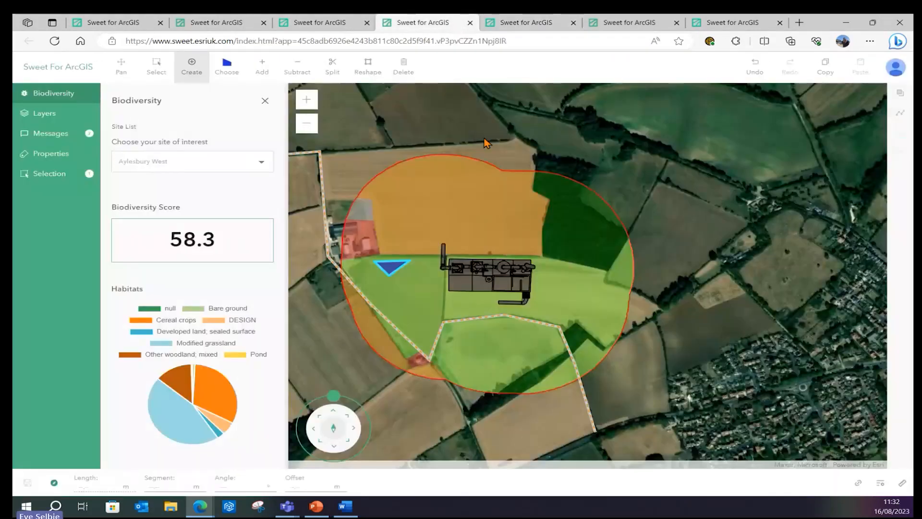
# Close the Biodiversity panel and switch to the indoor mapping app showing Millennium House
pyautogui.click(266, 102)
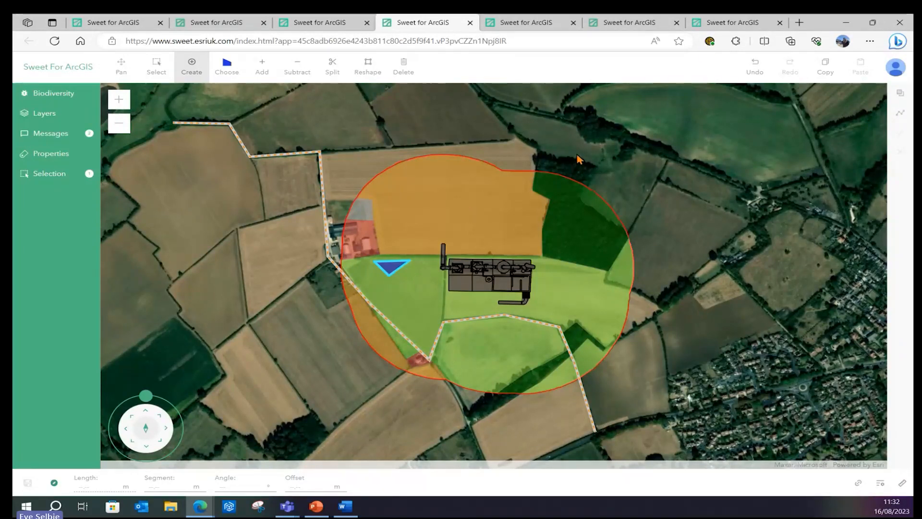
pyautogui.click(627, 28)
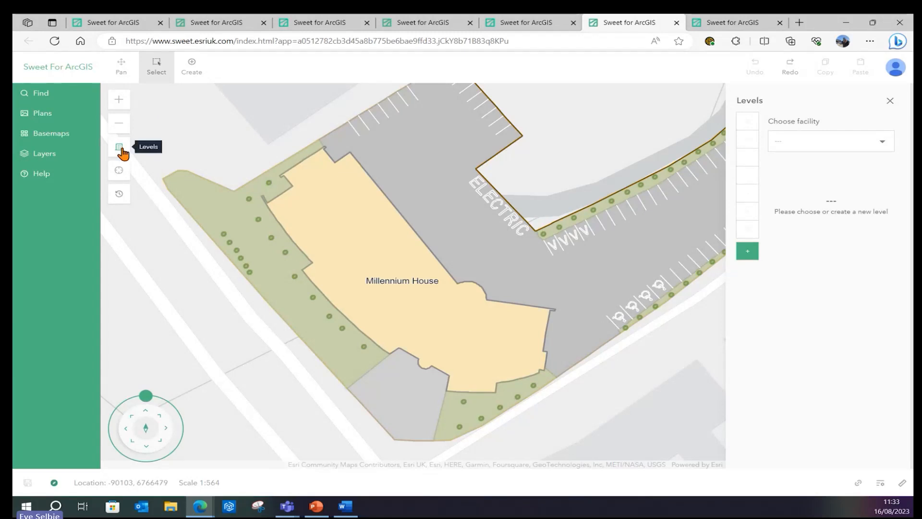
# Choose the Millennium House facility, display its Floor 2 plan, and start creating features
pyautogui.click(812, 142)
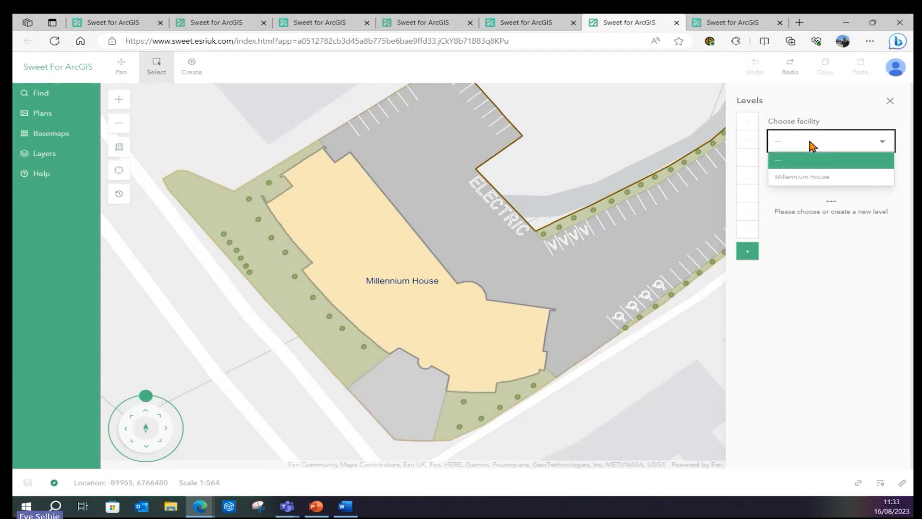
pyautogui.click(801, 177)
pyautogui.click(749, 176)
pyautogui.click(748, 194)
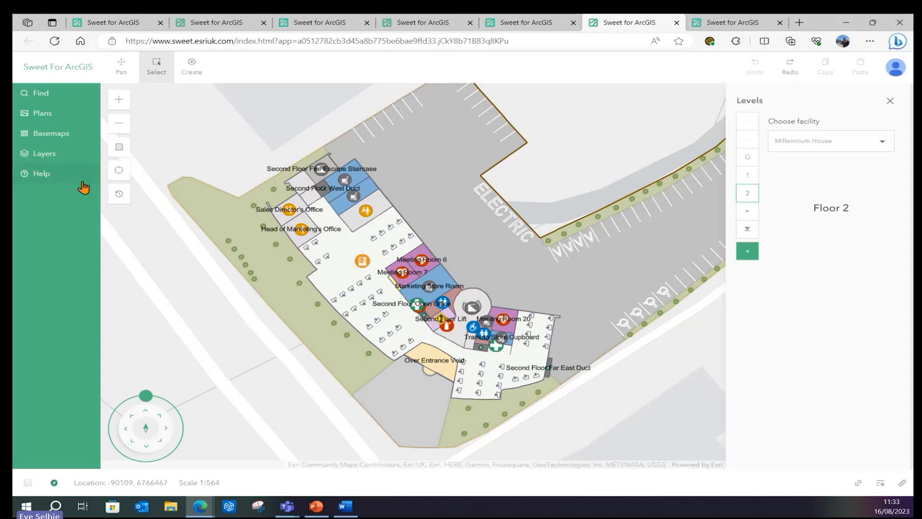
pyautogui.click(190, 70)
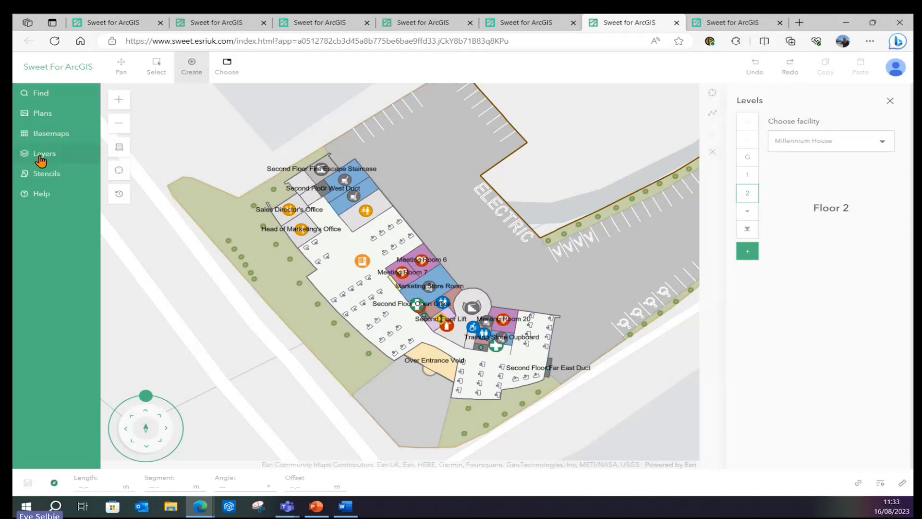
# Switch the Millennium House plan to Level 5 using the Levels list
pyautogui.click(43, 174)
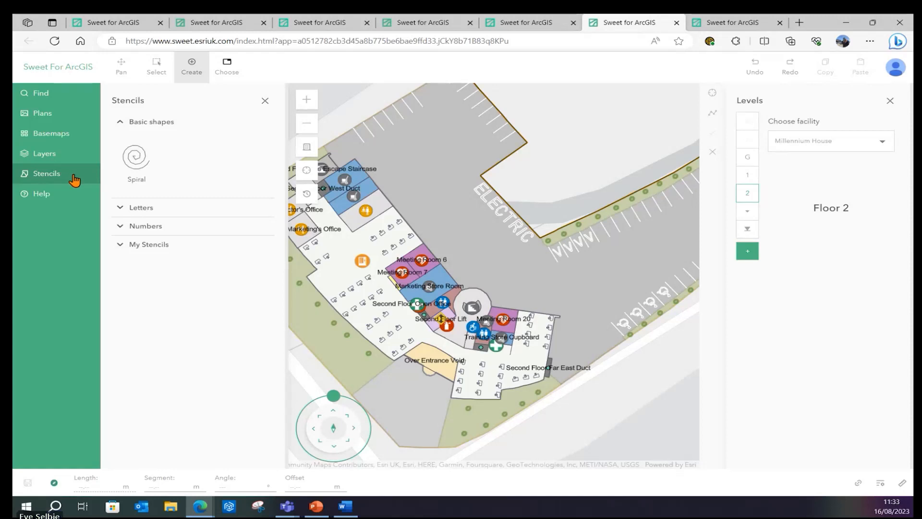
pyautogui.click(748, 211)
pyautogui.click(750, 198)
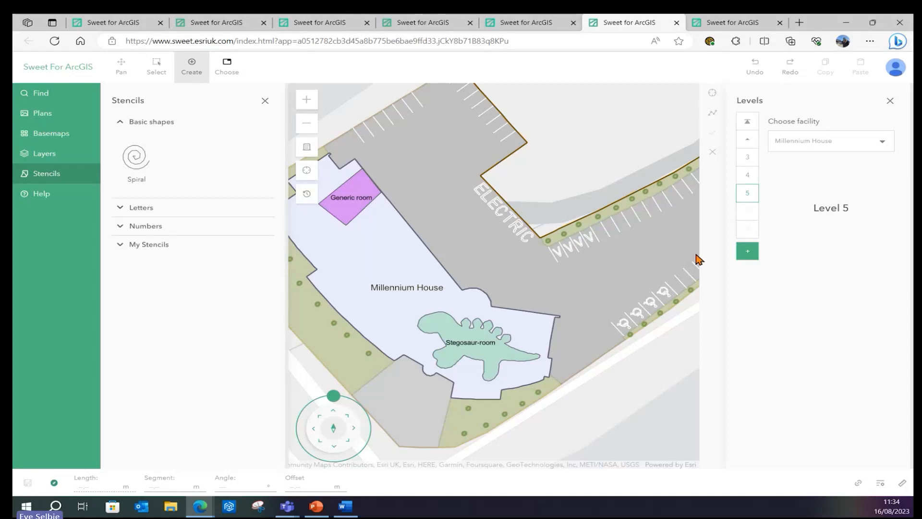
pyautogui.click(264, 101)
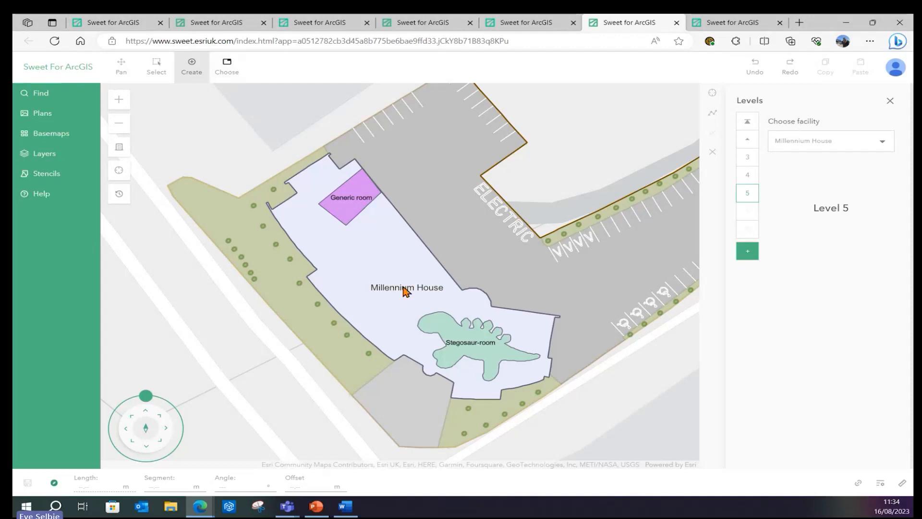
# Zoom in and pan the map to centre the Stegosaur-room
pyautogui.click(119, 99)
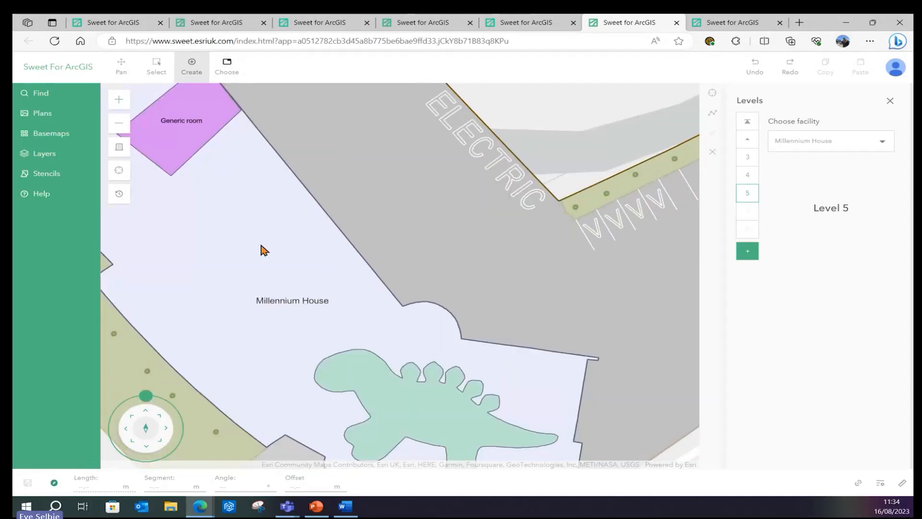
pyautogui.click(123, 70)
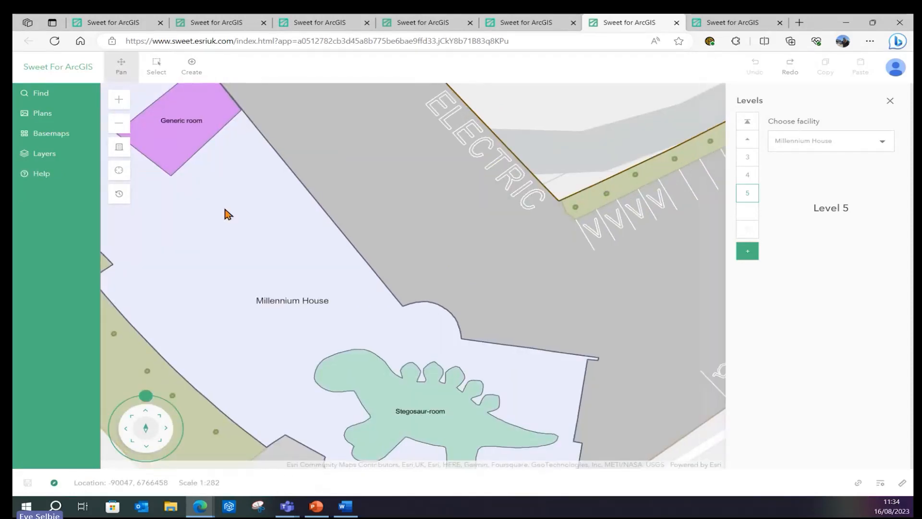
pyautogui.moveTo(259, 249); pyautogui.dragTo(311, 158)
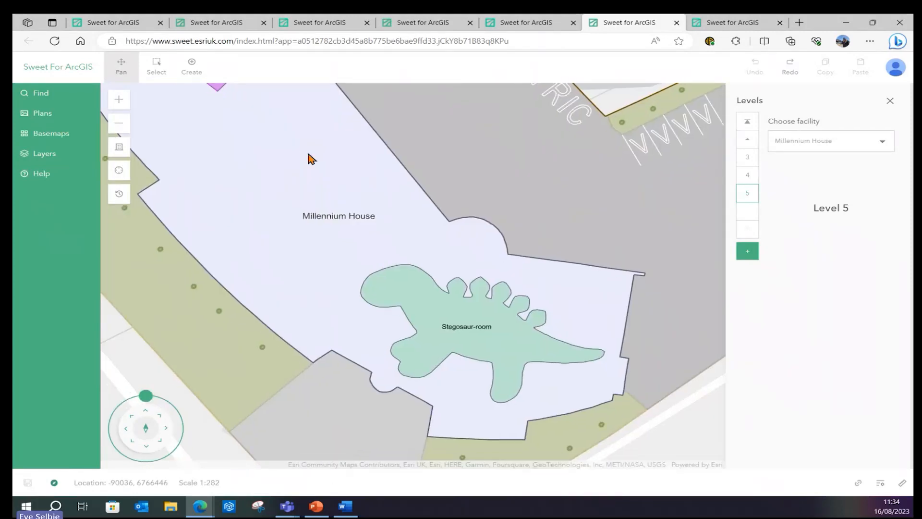
# Draw a desk row through the Stegosaur-room with 3-metre workstation spacing, then open the builder
pyautogui.click(194, 71)
pyautogui.click(402, 288)
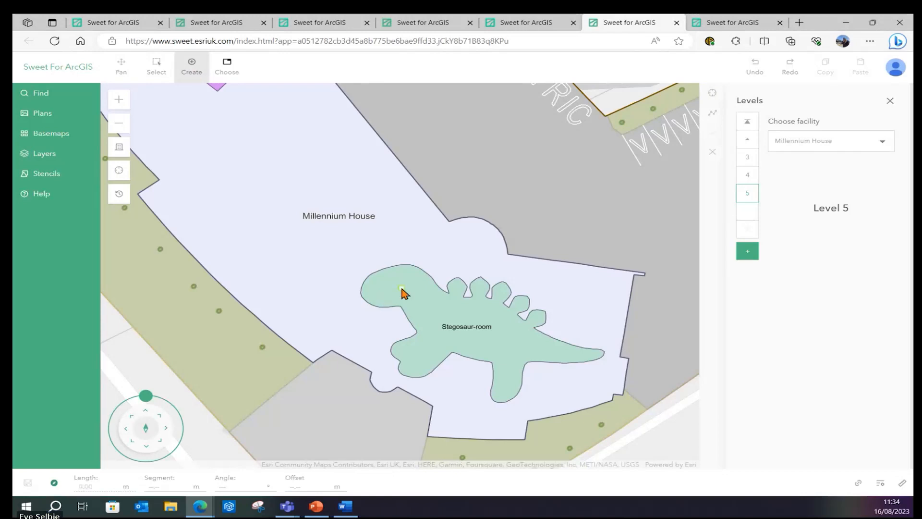
pyautogui.doubleClick(545, 348)
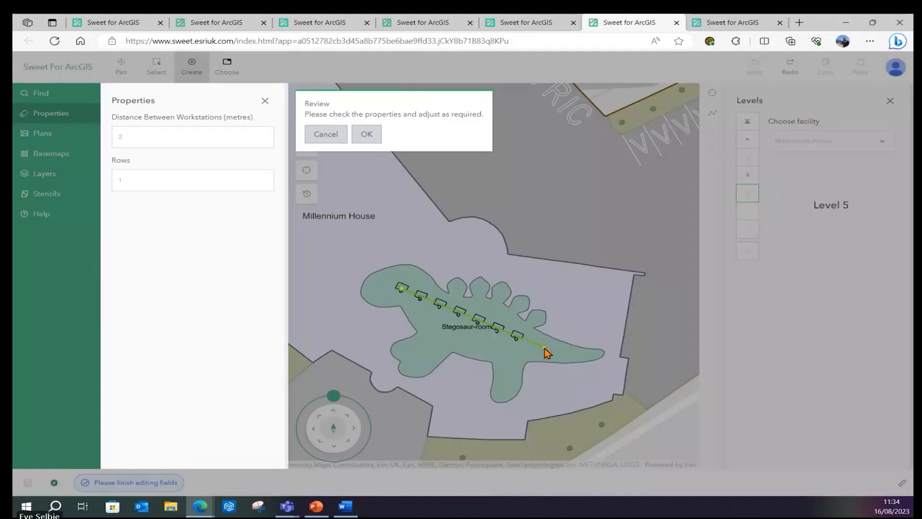
pyautogui.click(196, 137)
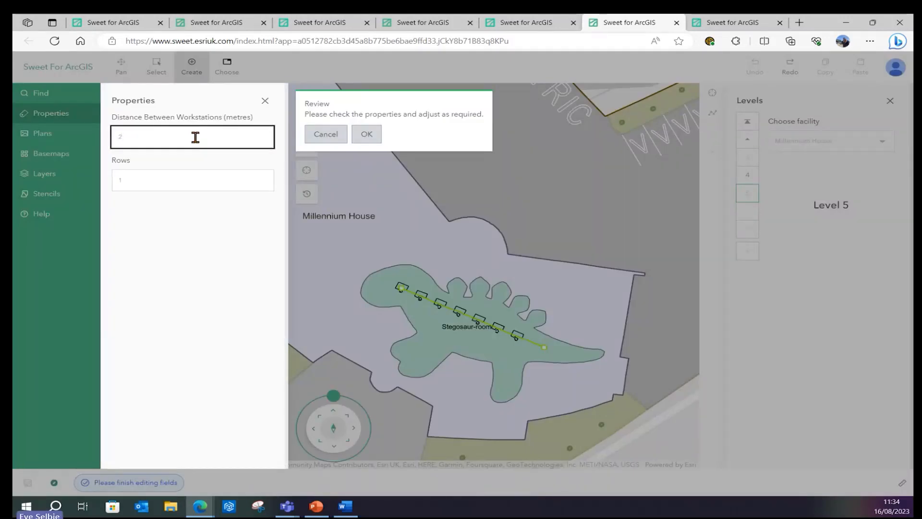
pyautogui.press('BackSpace')
pyautogui.write('3')
pyautogui.click(366, 134)
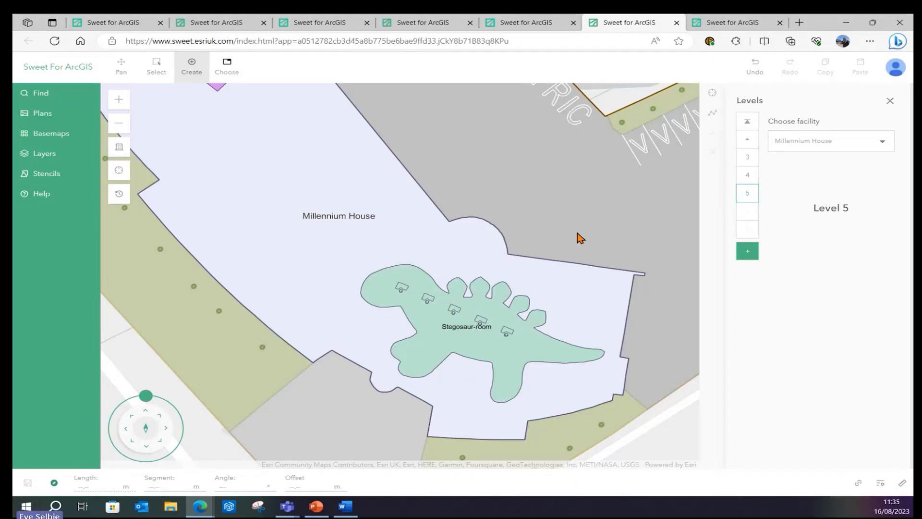
pyautogui.click(716, 23)
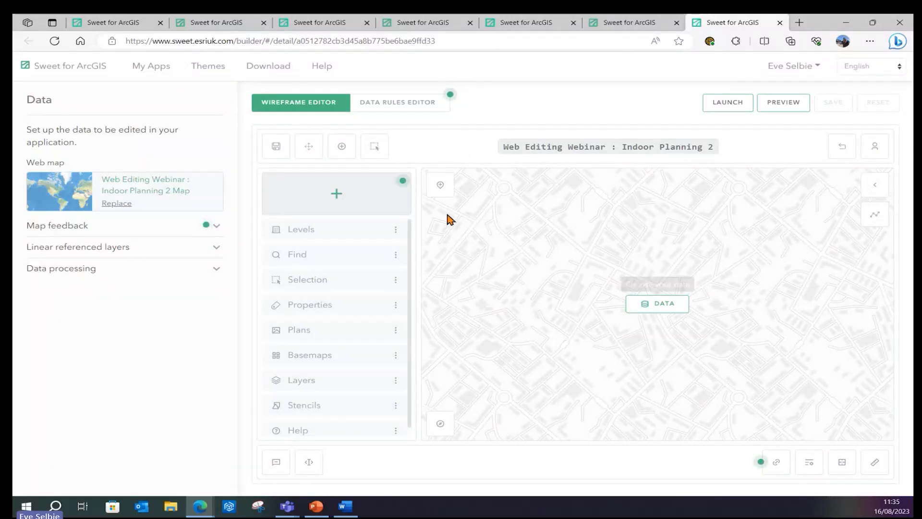
# Inspect the Row of Desks feature template in the builder's Create settings, then return to the map
pyautogui.click(343, 149)
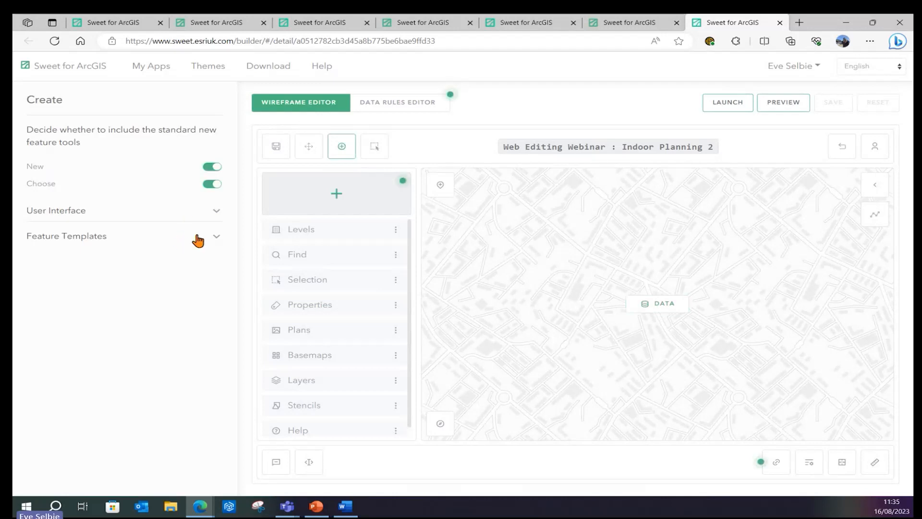
pyautogui.click(216, 239)
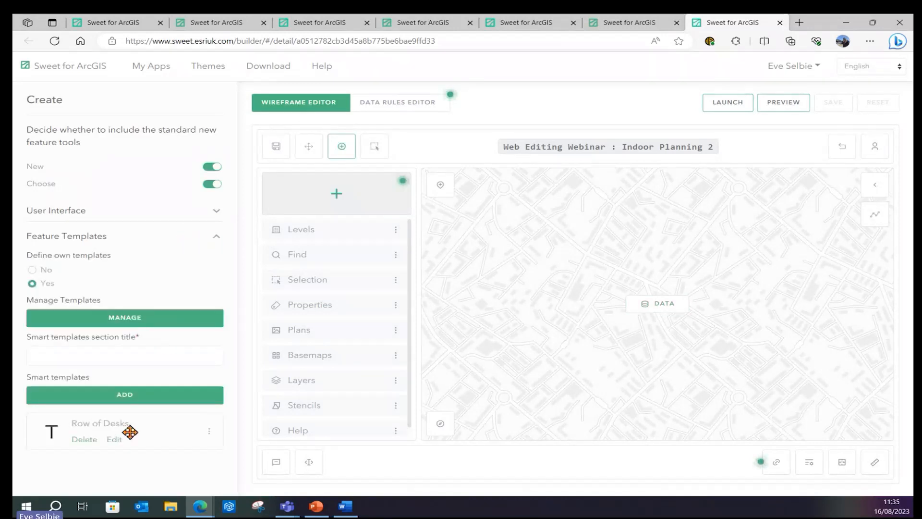
pyautogui.click(116, 441)
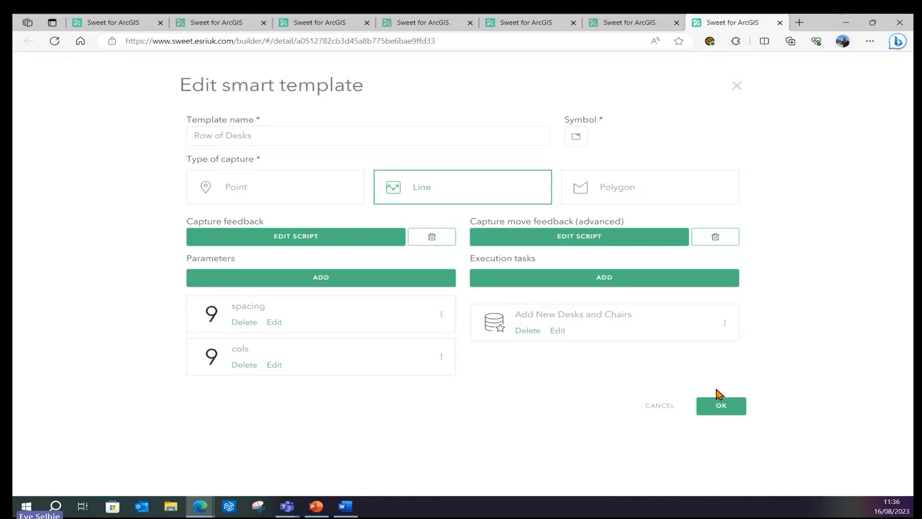
pyautogui.click(736, 85)
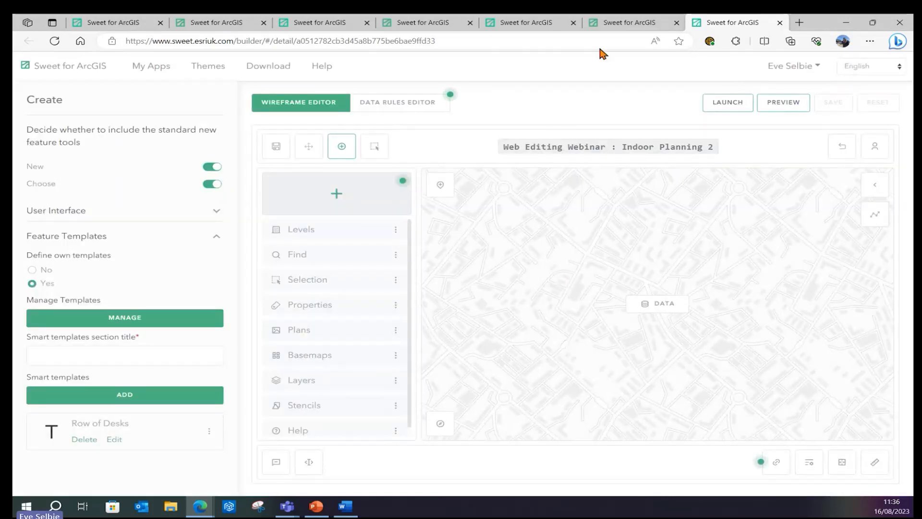
pyautogui.click(619, 28)
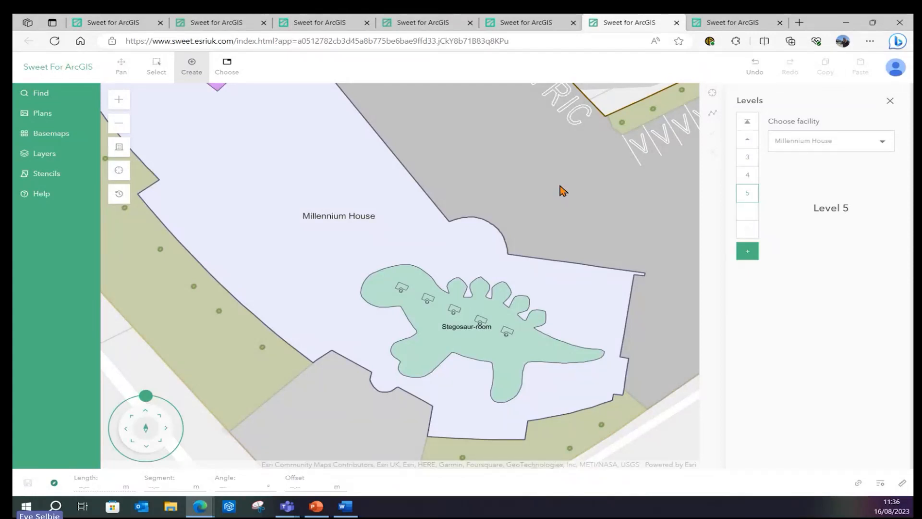
# Return to the biodiversity satellite map tab
pyautogui.click(429, 25)
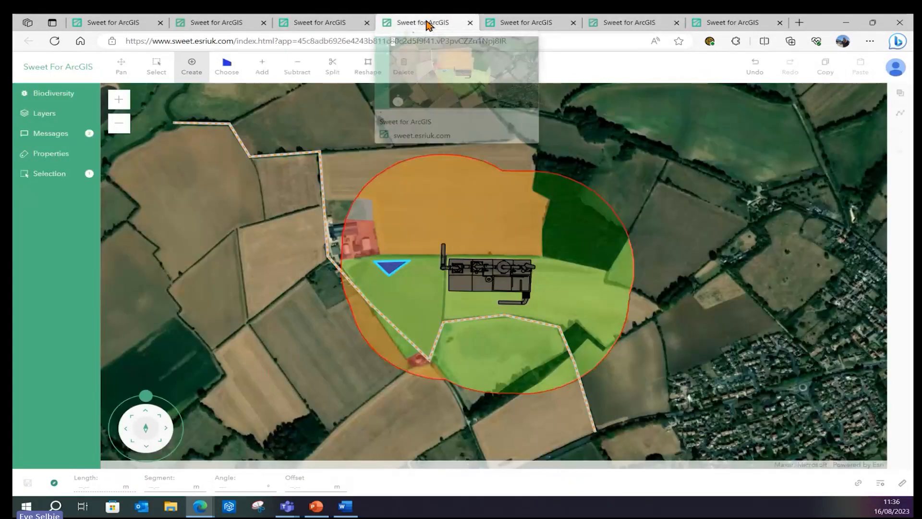